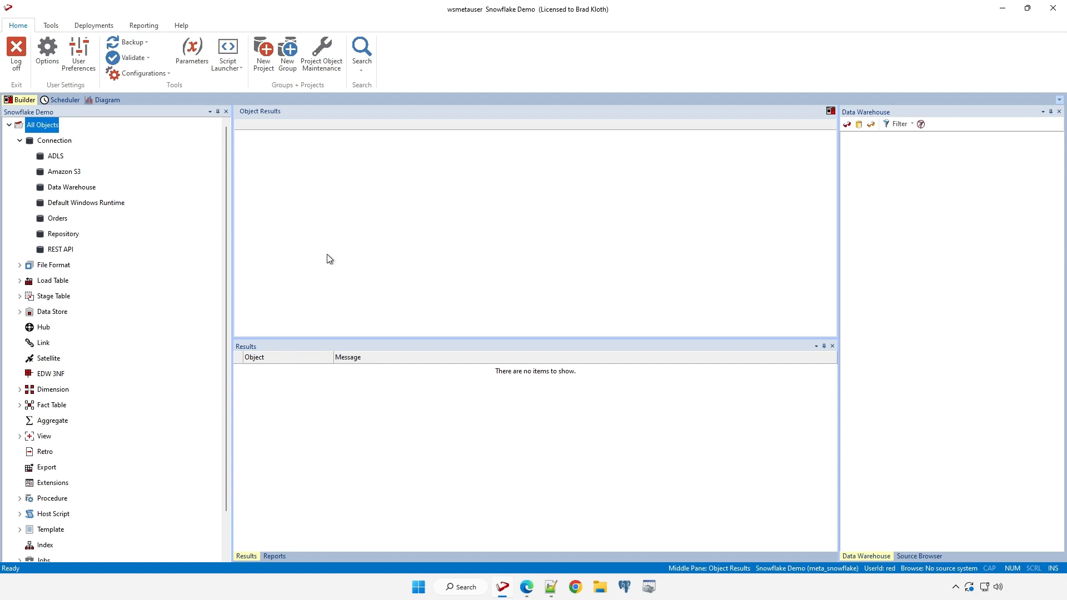
- Review the ADLS connection's properties, including its connection type, authentication fields and file system setting
{"action": "right_click", "coordinate": [63, 162]}
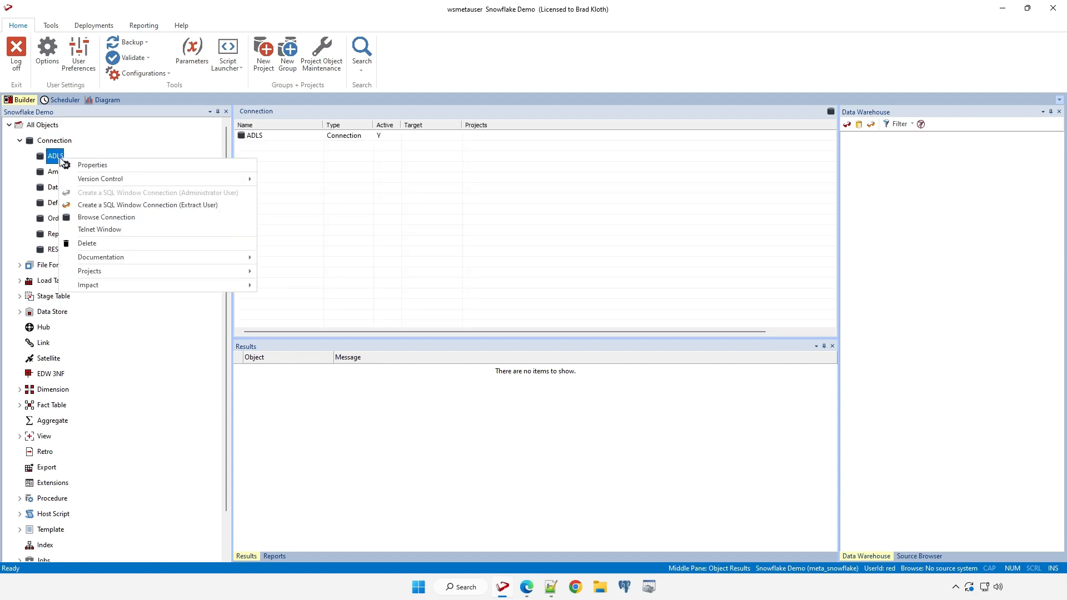
{"action": "left_click", "coordinate": [82, 168]}
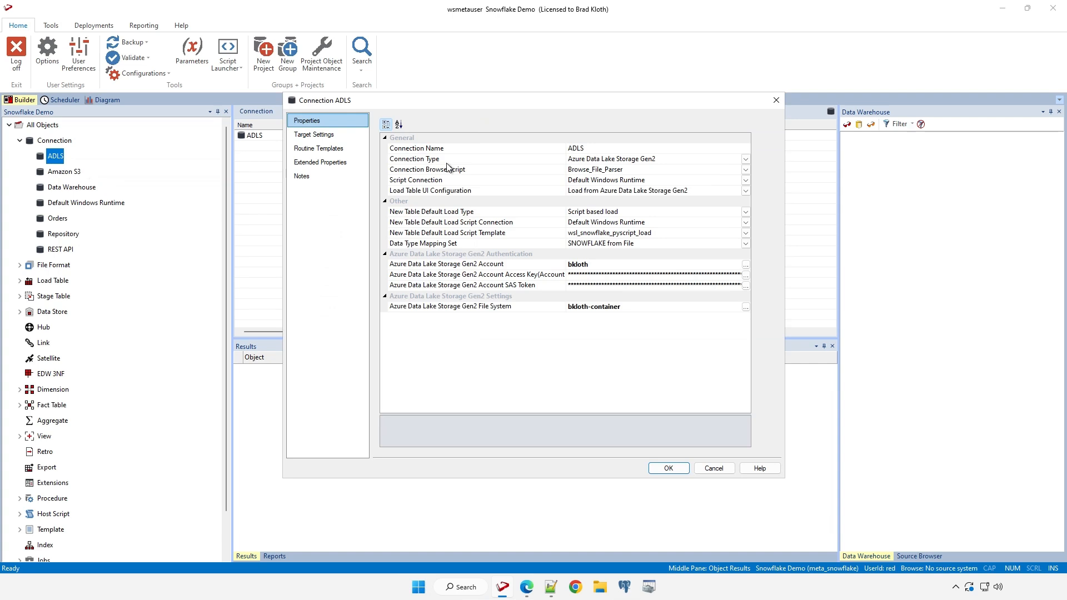
{"action": "mouse_move", "coordinate": [610, 280]}
{"action": "mouse_move", "coordinate": [637, 313]}
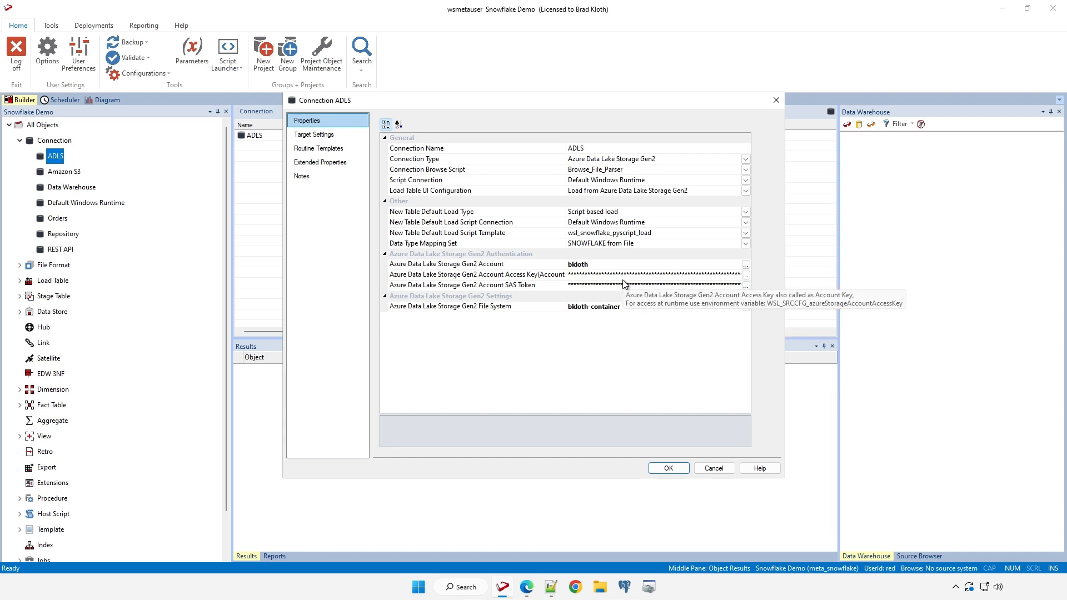
{"action": "left_click", "coordinate": [685, 470]}
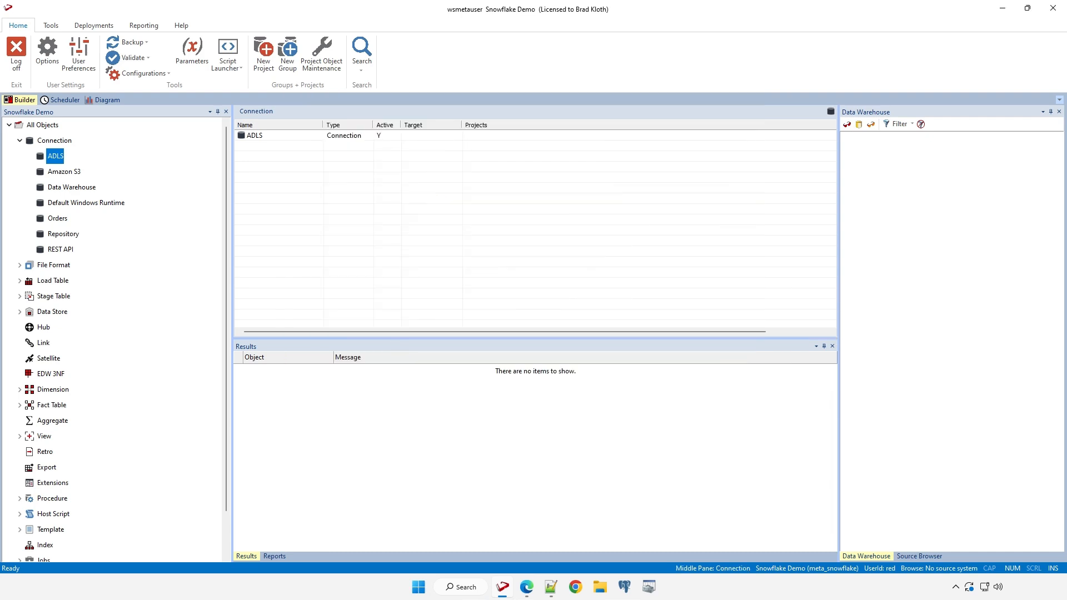
- Browse the ADLS connection's JSON folder and add api.at.govt.nz_v2_public_realtime.json, categories.json and customers.json to the selected files
{"action": "right_click", "coordinate": [59, 157]}
{"action": "left_click", "coordinate": [97, 215]}
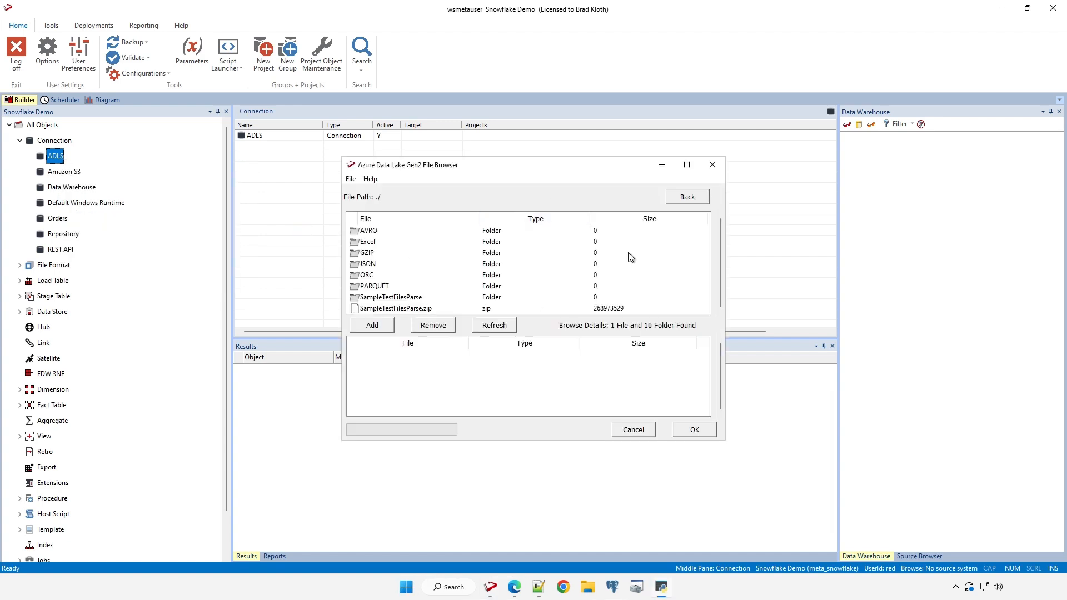
{"action": "scroll", "coordinate": [495, 280], "scroll_direction": "down", "scroll_amount": 1}
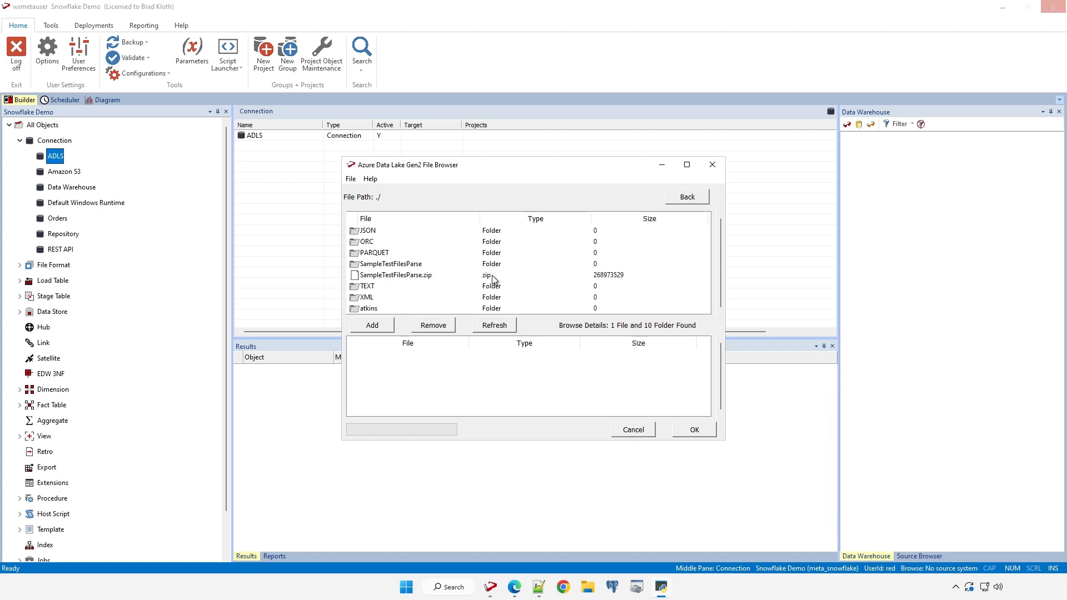
{"action": "scroll", "coordinate": [495, 280], "scroll_direction": "up", "scroll_amount": 1}
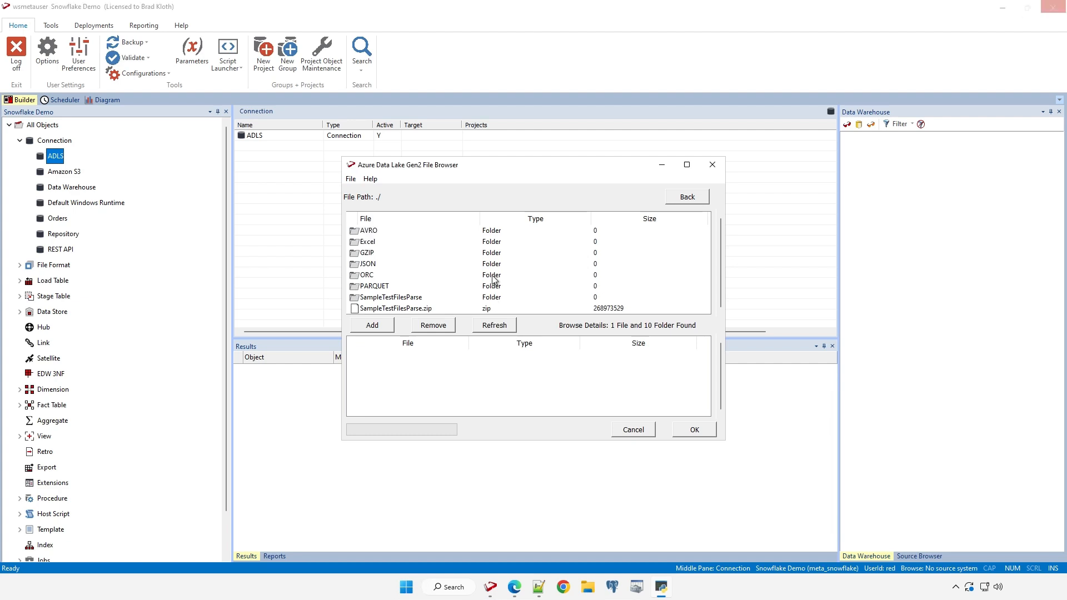
{"action": "double_click", "coordinate": [368, 265]}
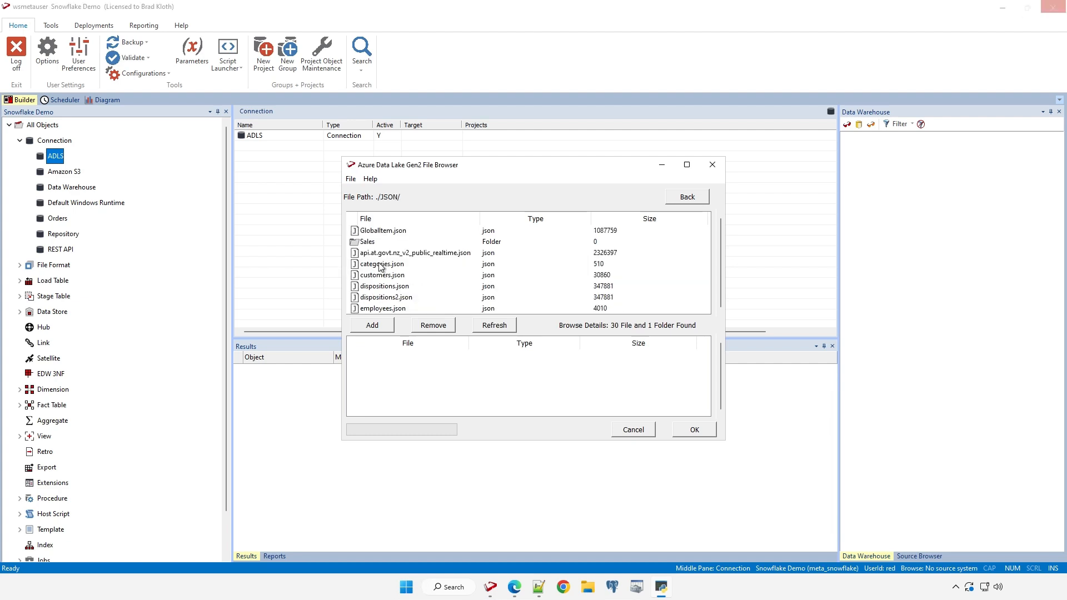
{"action": "left_click", "coordinate": [402, 254]}
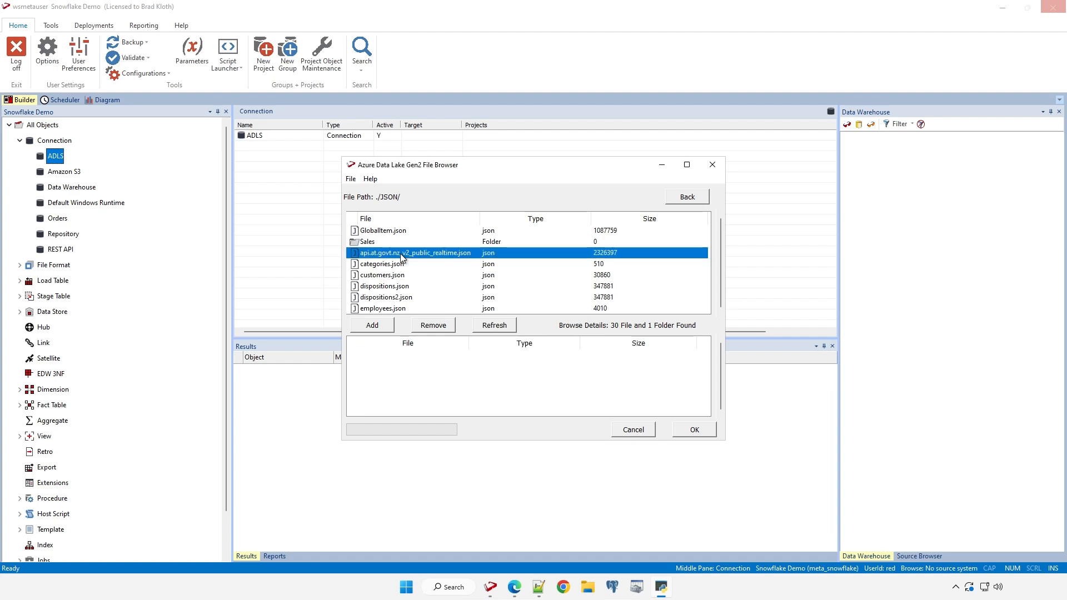
{"action": "left_click", "coordinate": [390, 275], "text": "shift"}
{"action": "left_click", "coordinate": [388, 330]}
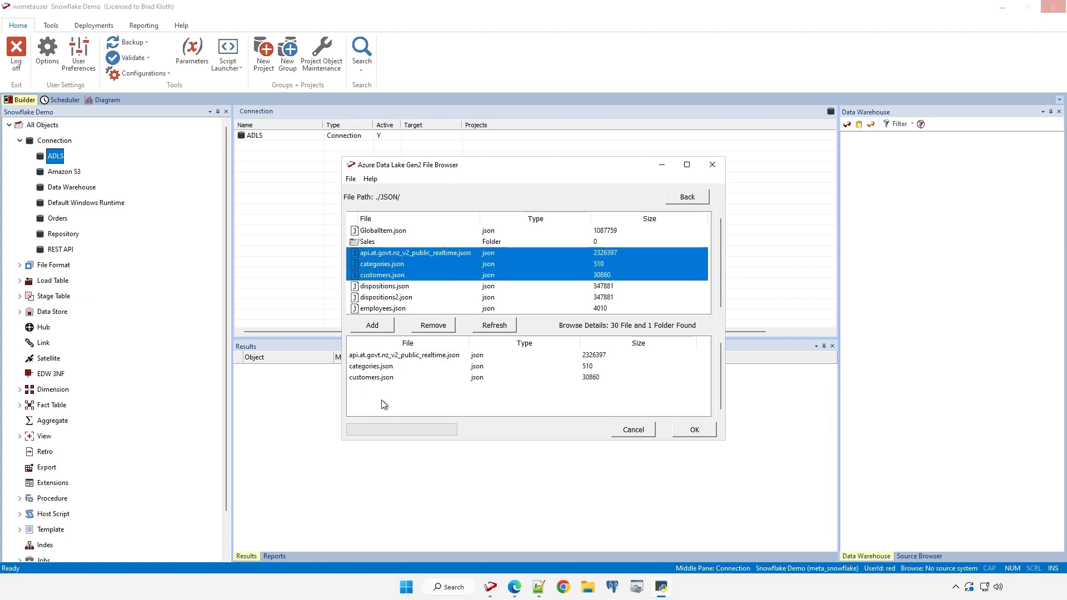
- Remove customers.json and categories.json from the selected files and confirm the selection
{"action": "left_click", "coordinate": [389, 379]}
{"action": "left_click", "coordinate": [433, 325]}
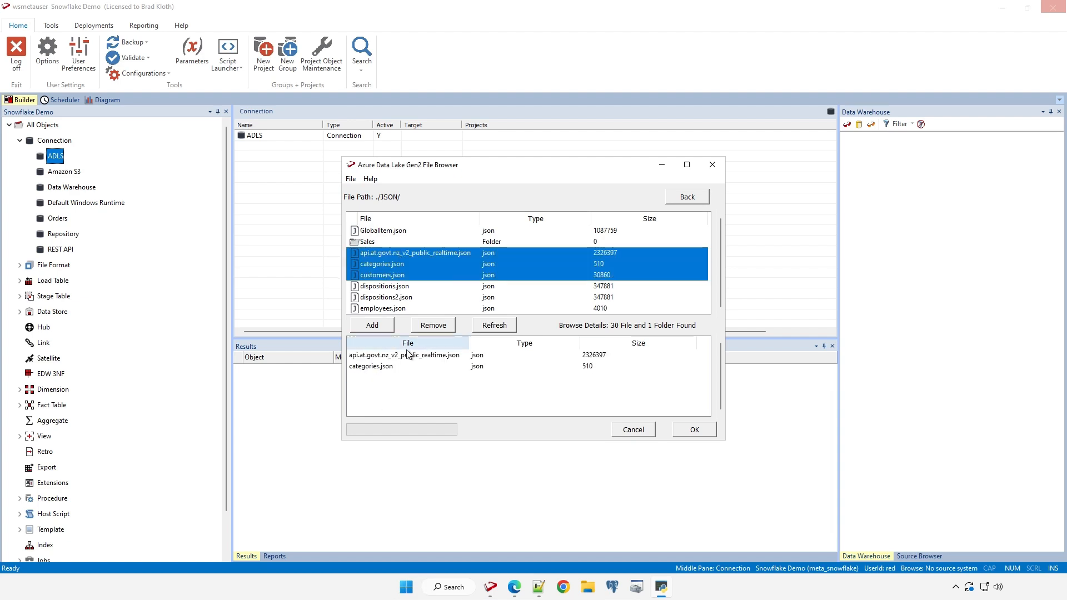
{"action": "left_click", "coordinate": [389, 370]}
{"action": "left_click", "coordinate": [425, 333]}
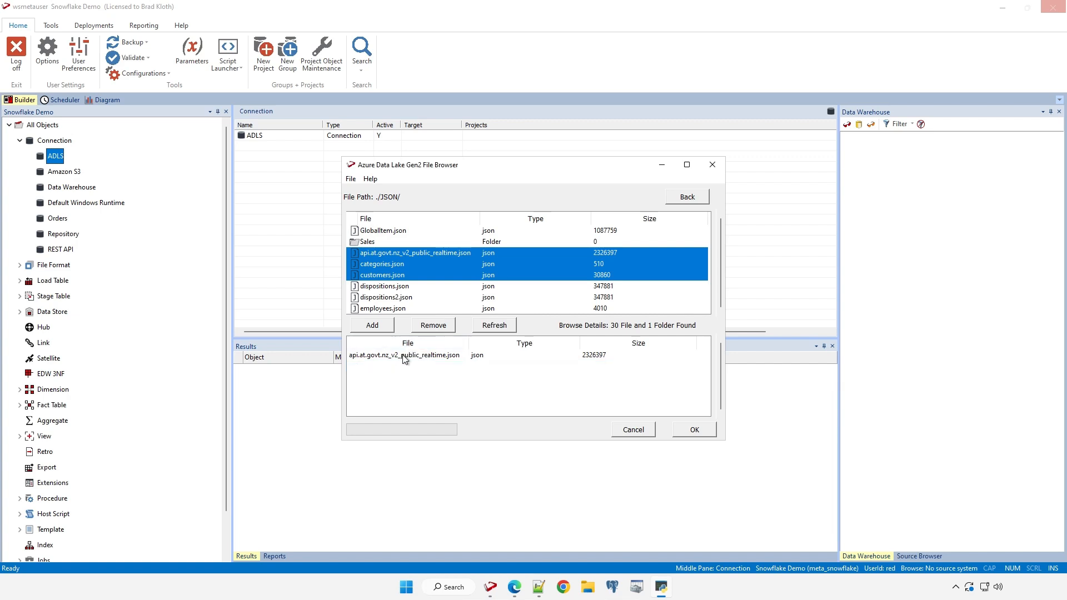
{"action": "left_click", "coordinate": [677, 431]}
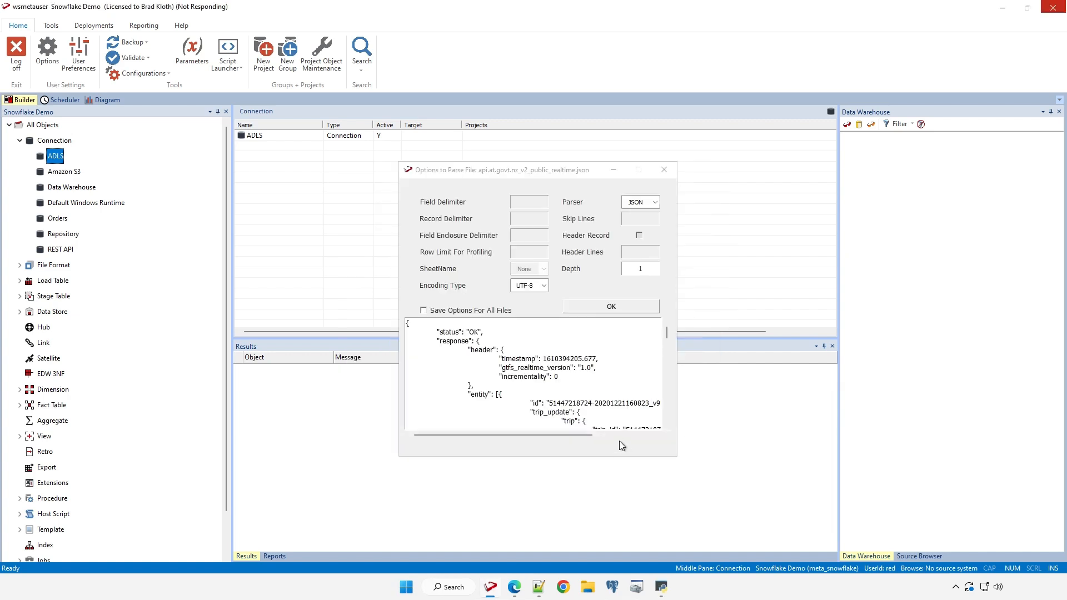
- Preview the JSON file's contents and accept the JSON parser options with UTF-8 encoding and depth 1
{"action": "scroll", "coordinate": [600, 399], "scroll_direction": "down", "scroll_amount": 3}
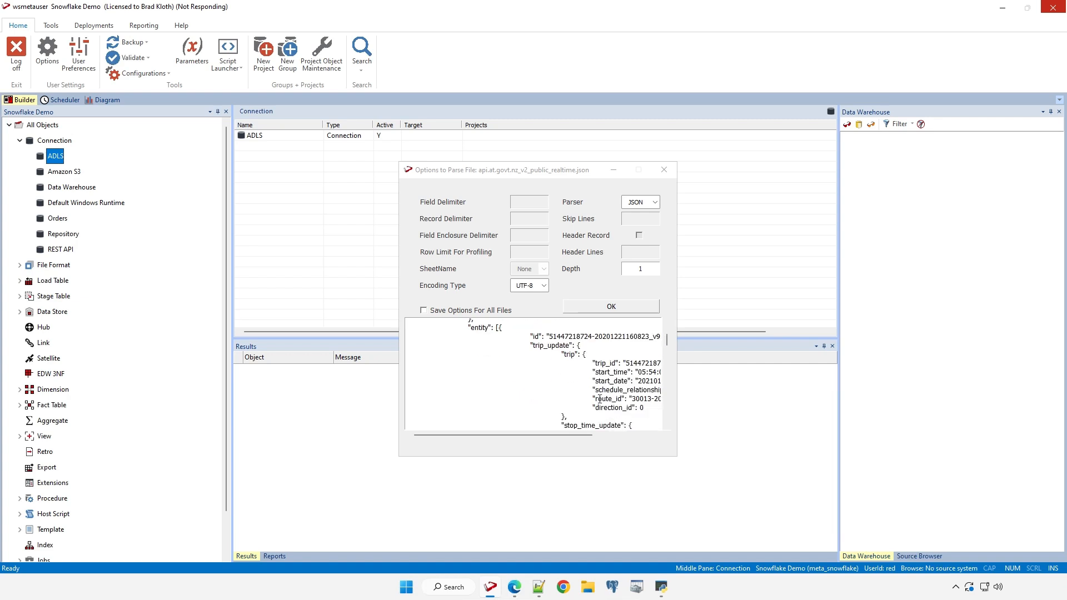
{"action": "scroll", "coordinate": [600, 398], "scroll_direction": "up", "scroll_amount": 3}
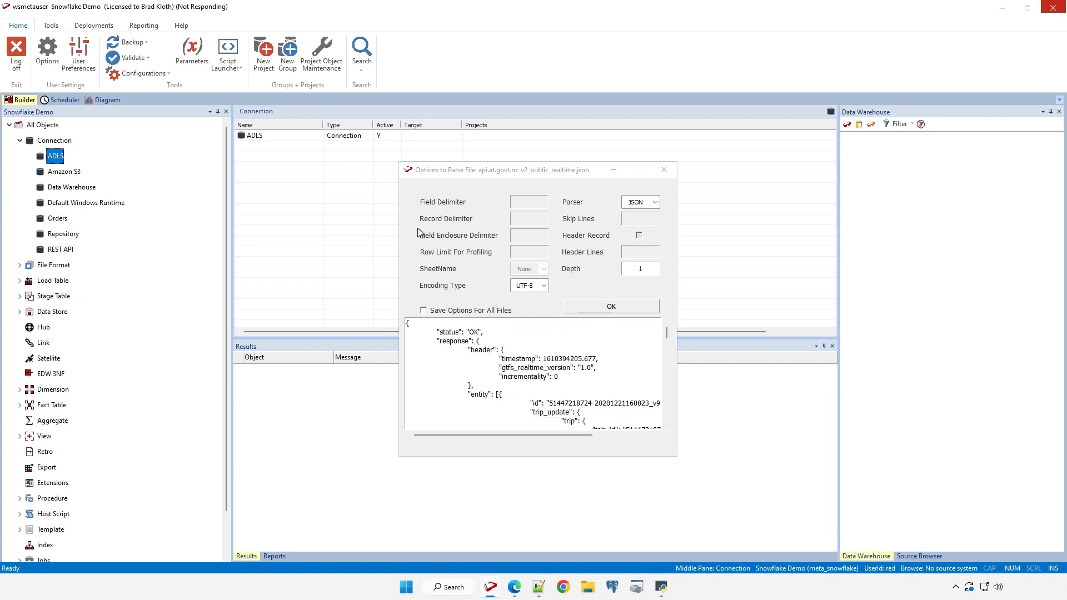
{"action": "left_click", "coordinate": [501, 176]}
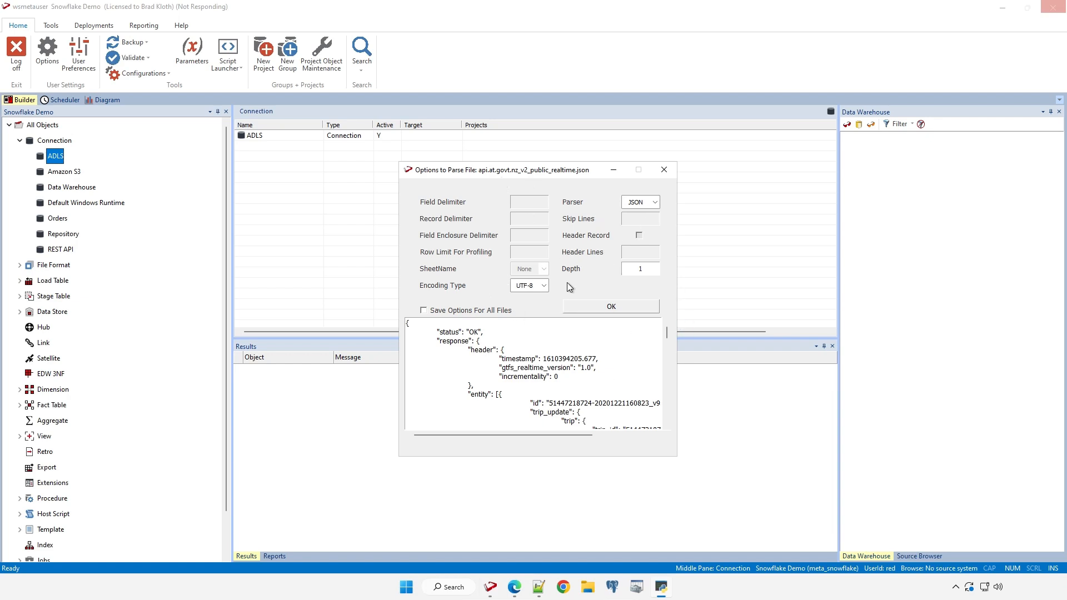
{"action": "left_click", "coordinate": [608, 309]}
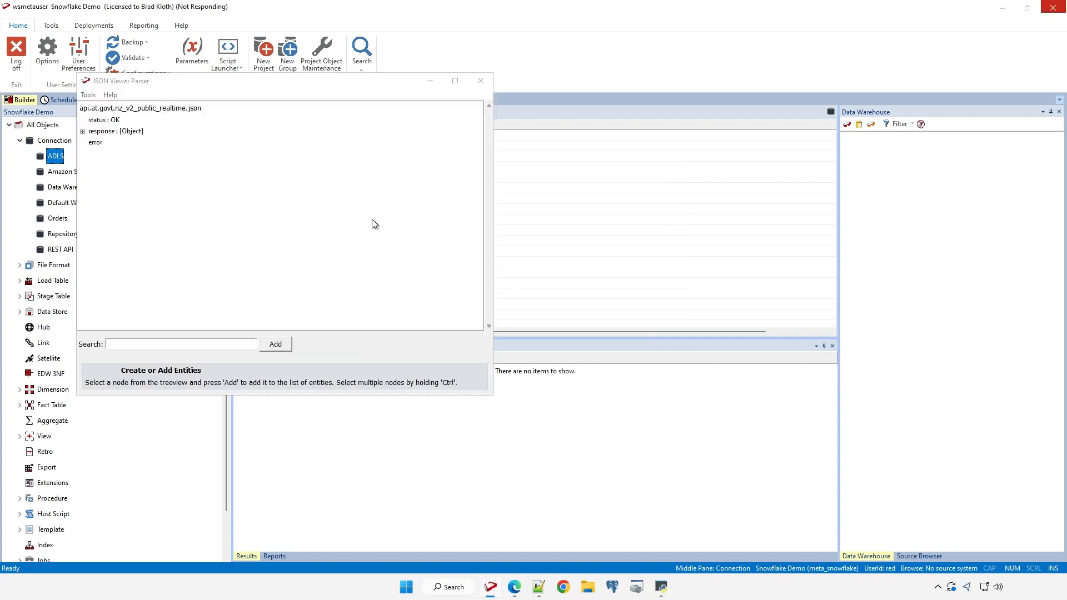
- Expand the response, header, entity and trip_update nodes in the JSON tree to examine the file's structure
{"action": "left_click", "coordinate": [84, 133]}
{"action": "left_click", "coordinate": [94, 142]}
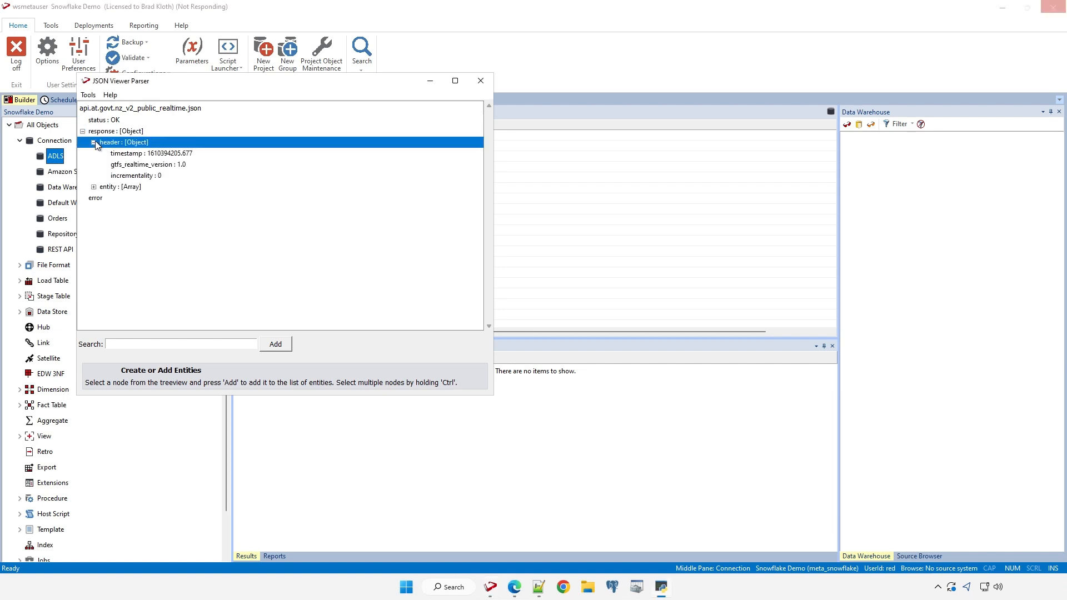
{"action": "left_click", "coordinate": [93, 187]}
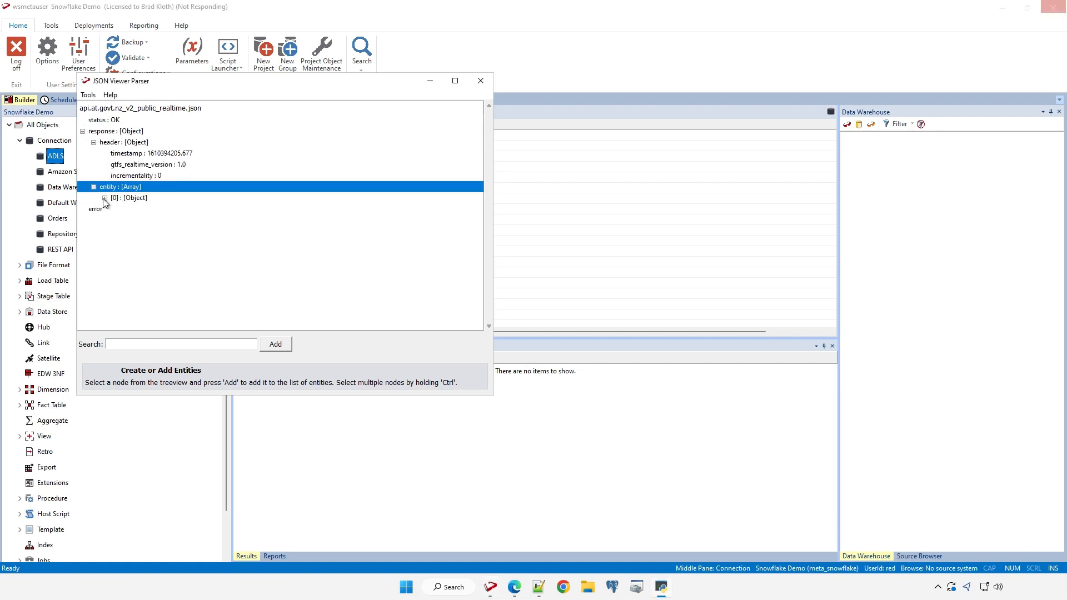
{"action": "left_click", "coordinate": [104, 197]}
{"action": "left_click", "coordinate": [116, 221]}
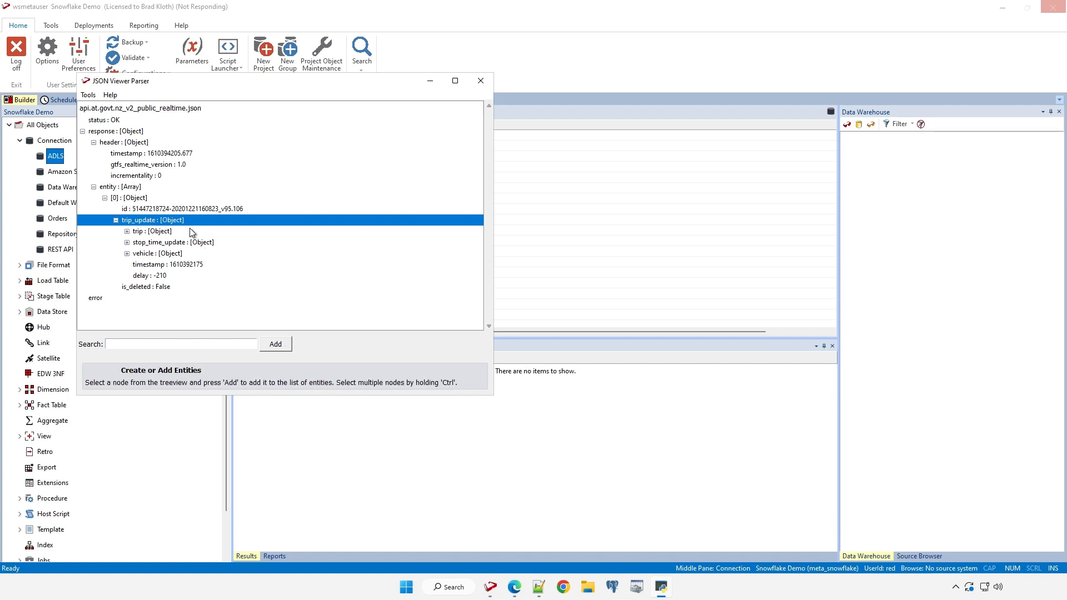
{"action": "left_click", "coordinate": [272, 345]}
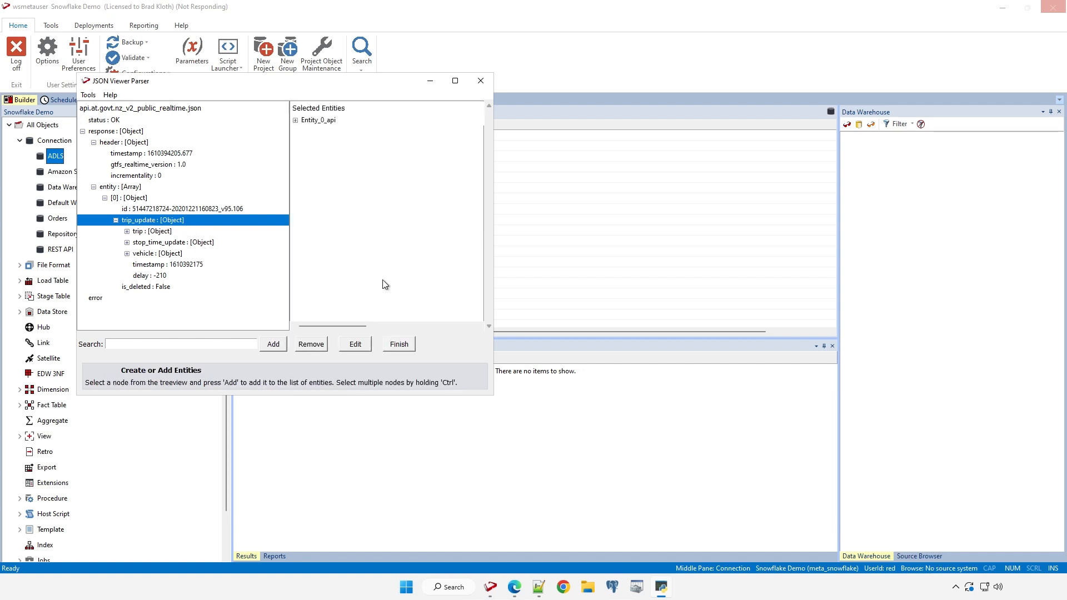
{"action": "left_click", "coordinate": [296, 121]}
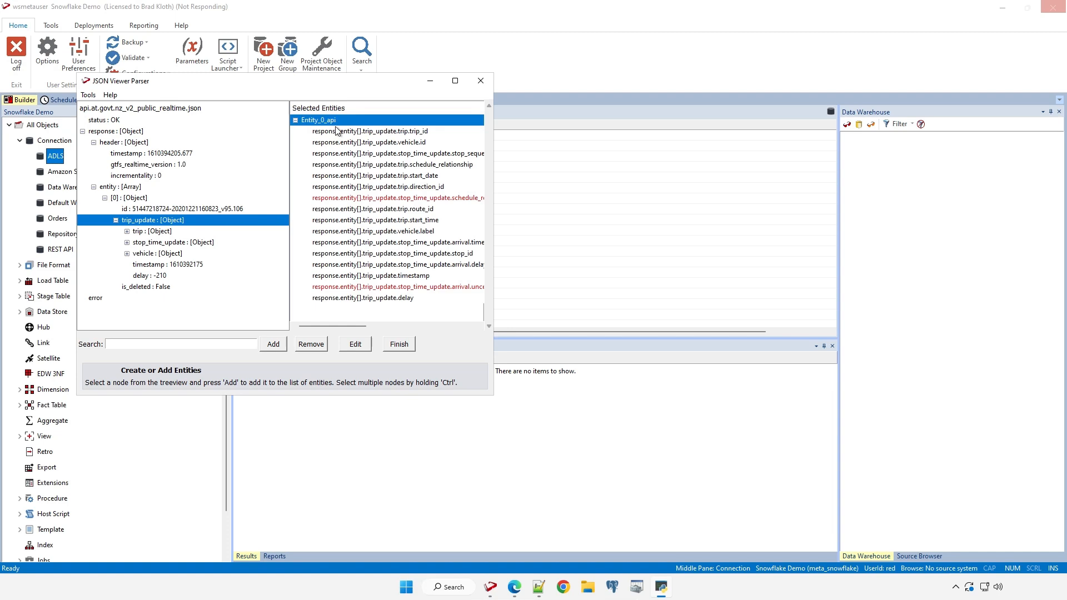
{"action": "left_click", "coordinate": [316, 347]}
- Add the response node as an entity, rename that entity vehicle_data and finish the JSON parsing
{"action": "left_click", "coordinate": [133, 132]}
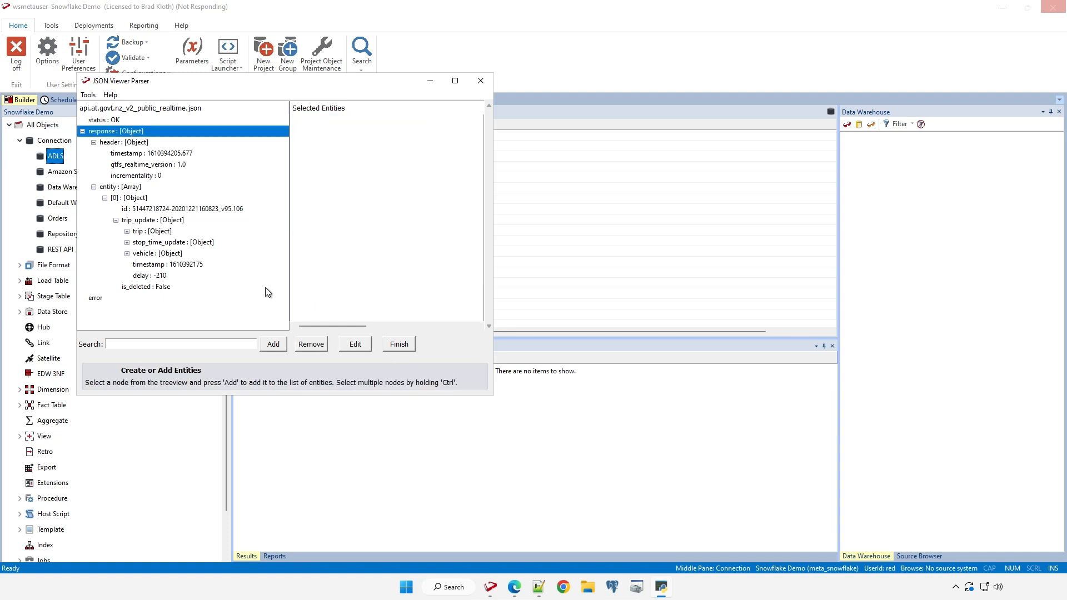
{"action": "left_click", "coordinate": [275, 344]}
{"action": "left_click", "coordinate": [332, 123]}
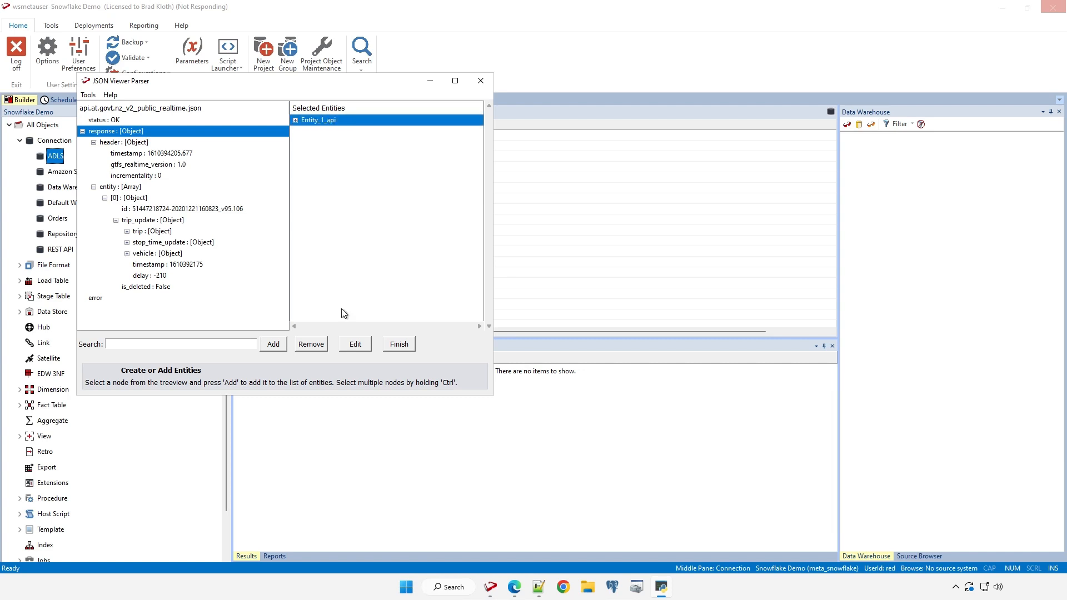
{"action": "left_click", "coordinate": [356, 345]}
{"action": "type", "text": "vehicle_data"}
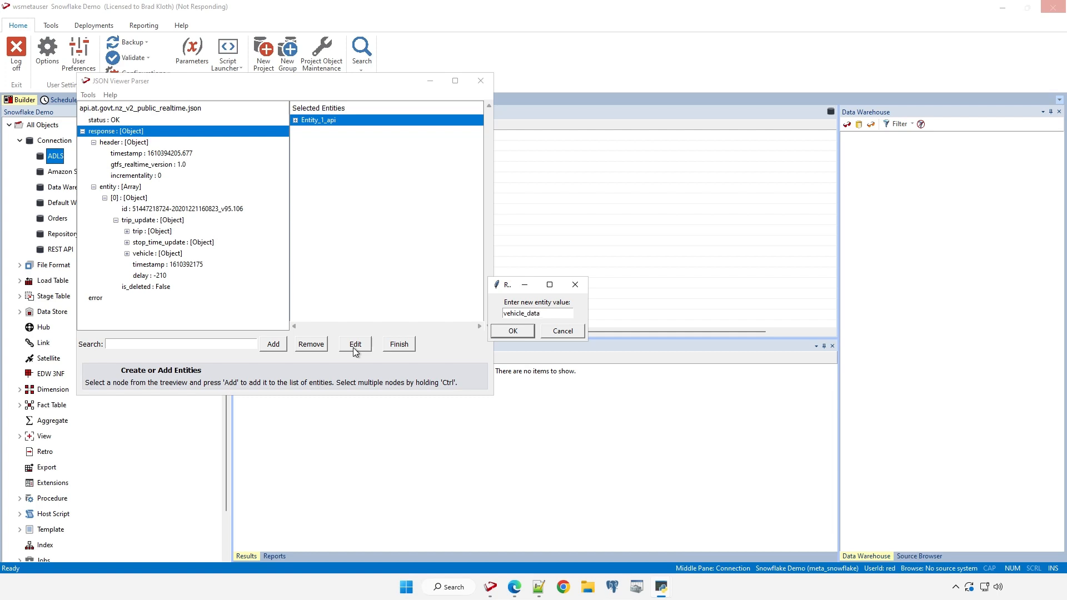
{"action": "left_click", "coordinate": [504, 331]}
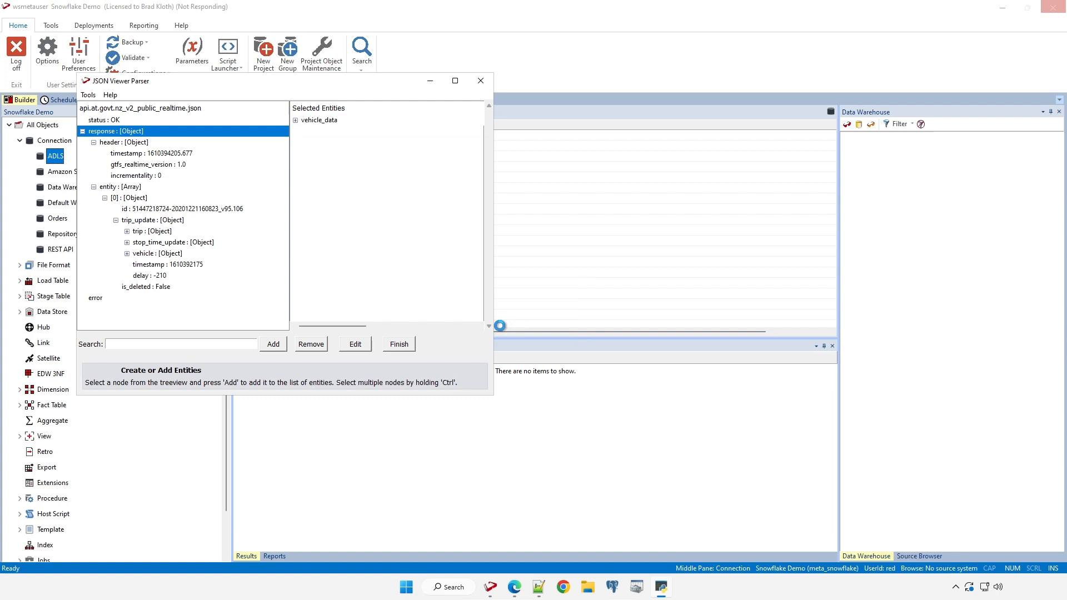
{"action": "left_click", "coordinate": [409, 345]}
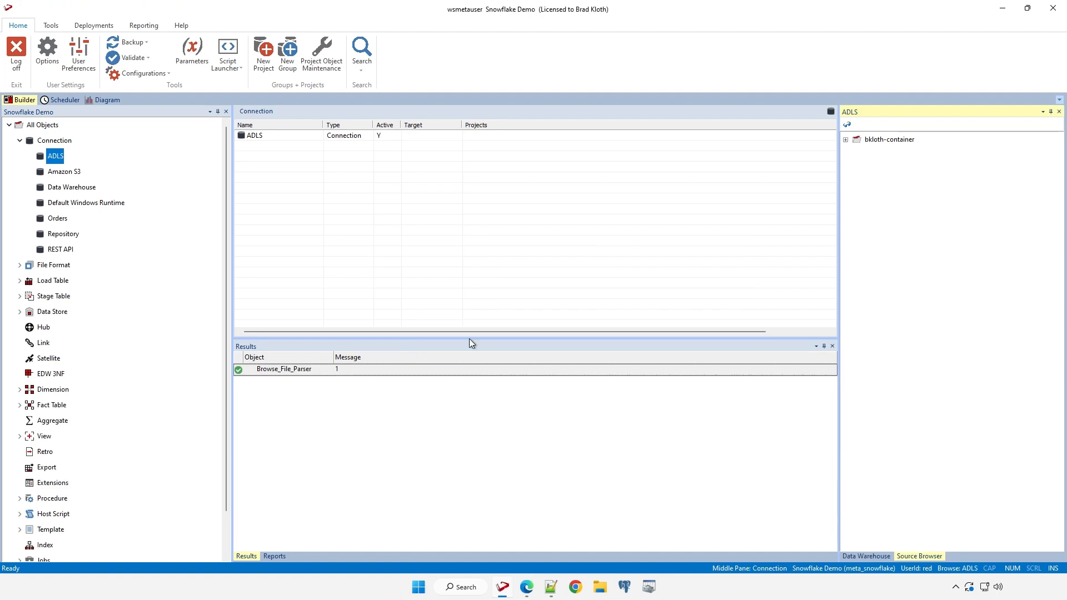
- Expand the container's vehicle_data file in the source browser and widen the pane to examine its columns and data types
{"action": "left_click", "coordinate": [845, 139]}
{"action": "double_click", "coordinate": [888, 156]}
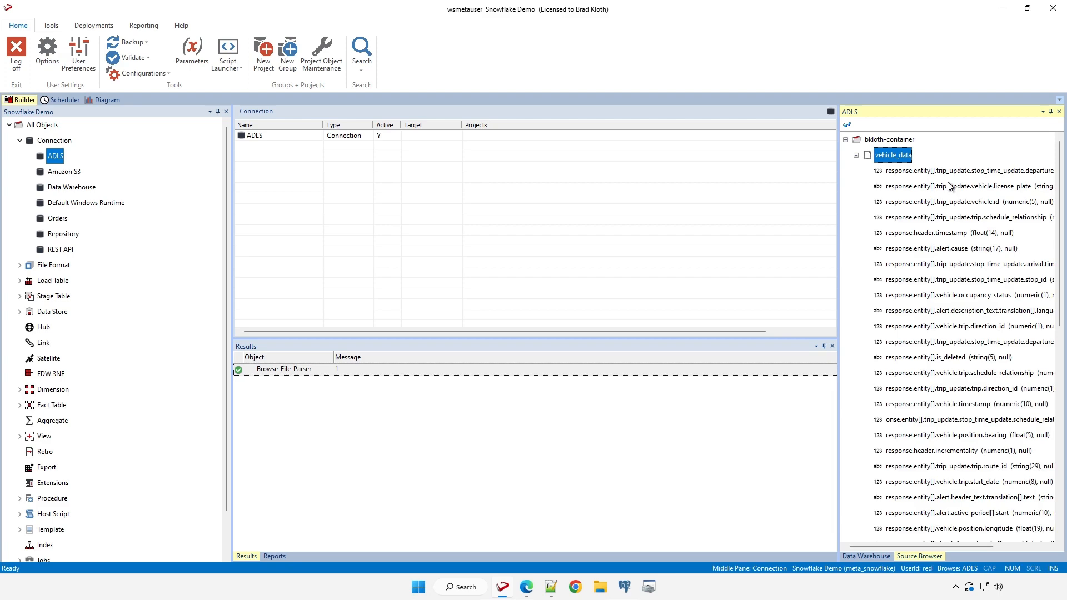
{"action": "scroll", "coordinate": [918, 234], "scroll_direction": "down", "scroll_amount": 5}
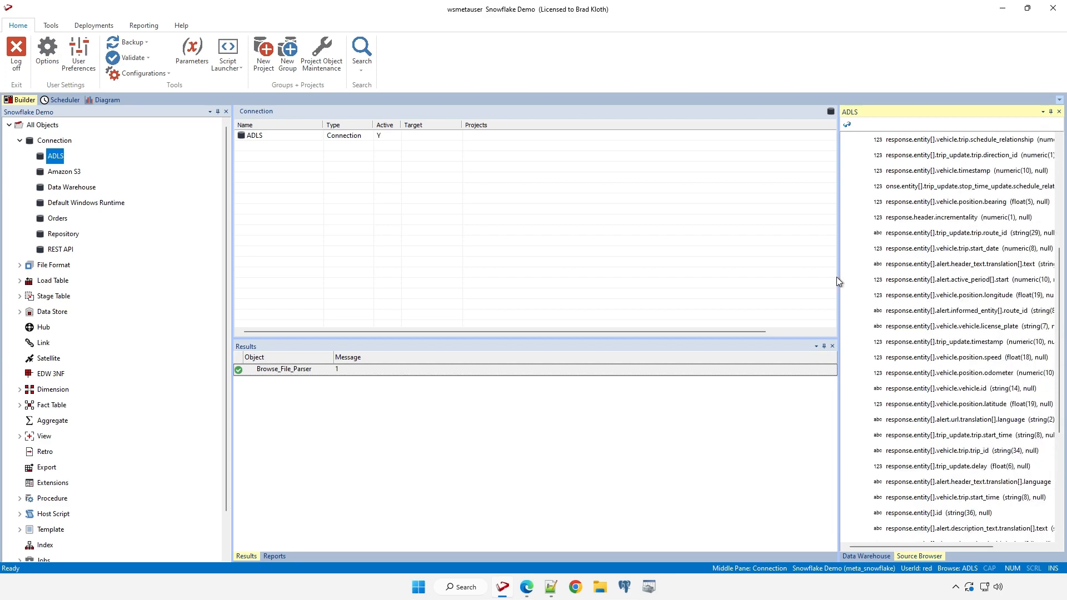
{"action": "left_click_drag", "start_coordinate": [838, 282], "coordinate": [730, 281]}
{"action": "scroll", "coordinate": [912, 259], "scroll_direction": "up", "scroll_amount": 5}
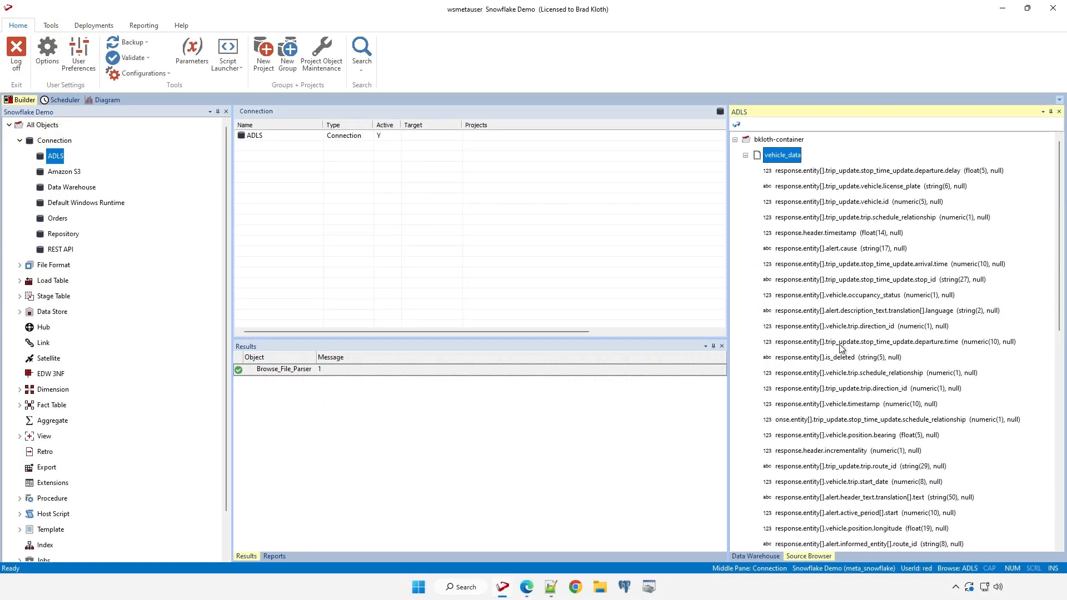
- Create load table LOAD_VEHICLE_DATA from vehicle_data with target Data Warehouse:LOAD and mapping SNOWFLAKE from File, keeping the default properties
{"action": "left_click_drag", "start_coordinate": [791, 161], "coordinate": [455, 200]}
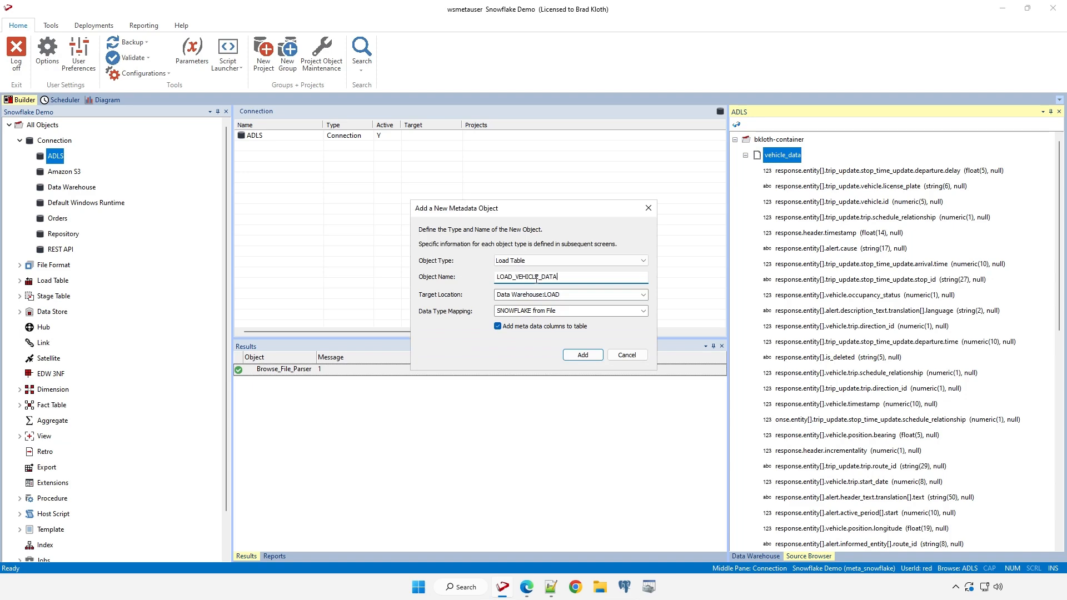
{"action": "left_click", "coordinate": [584, 356]}
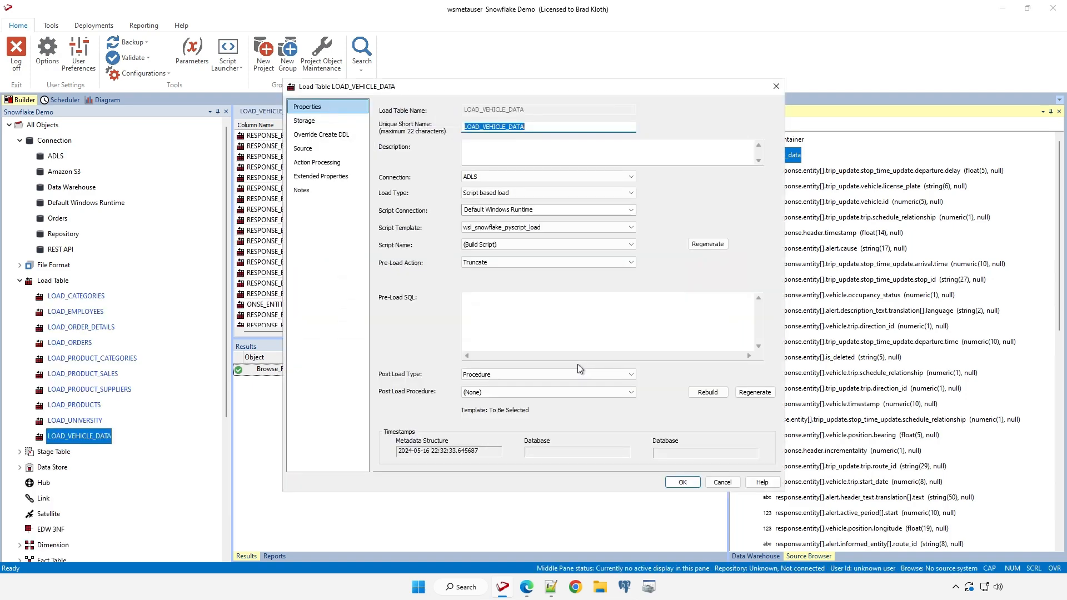
{"action": "left_click", "coordinate": [682, 482]}
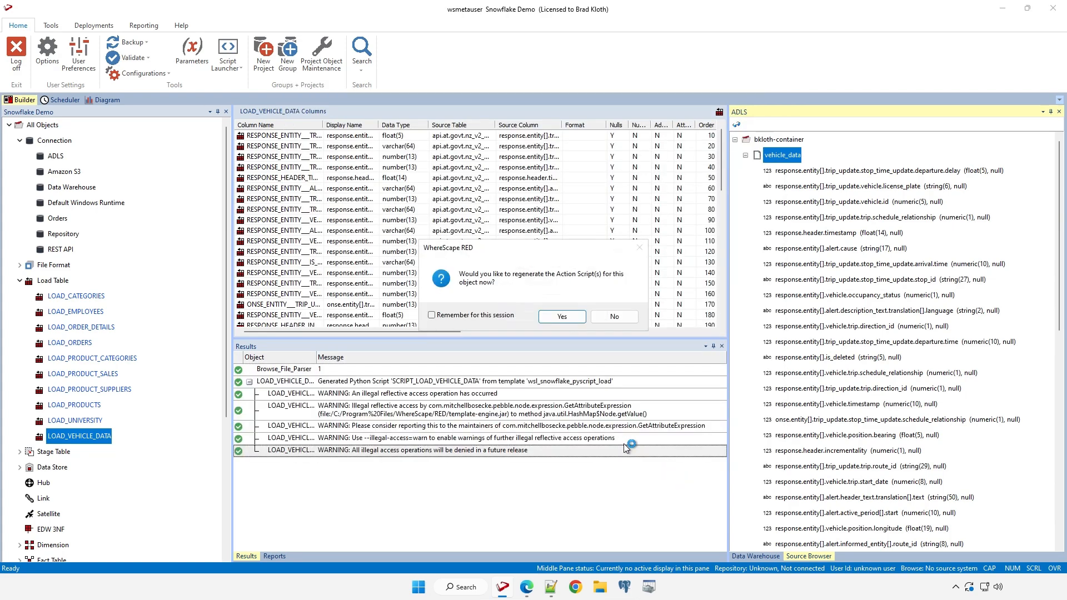
- Regenerate the action script for LOAD_VEHICLE_DATA, and create and load its database table
{"action": "left_click", "coordinate": [548, 317]}
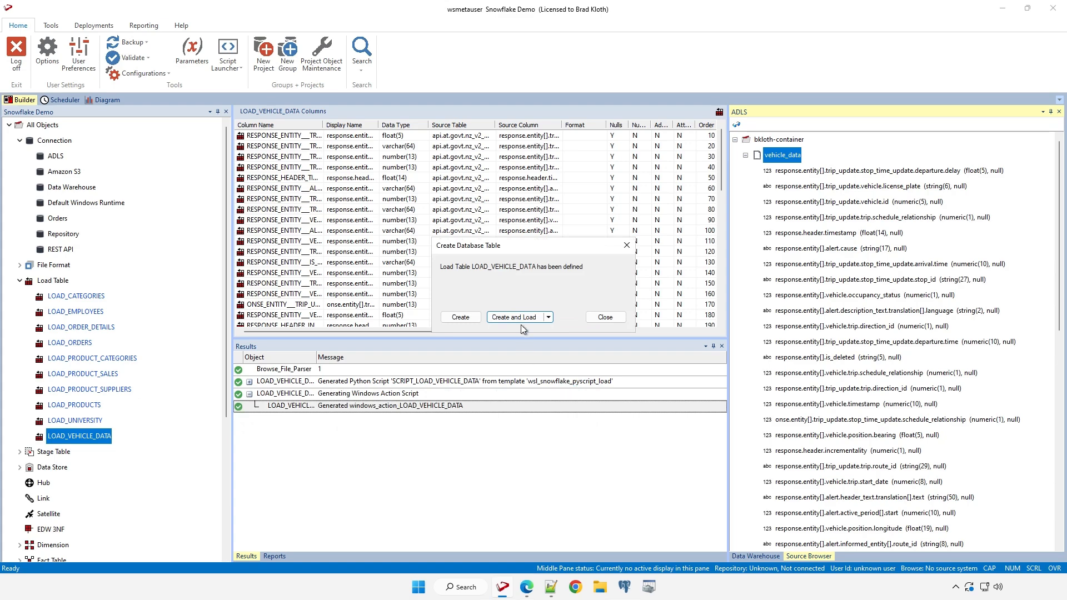
{"action": "left_click", "coordinate": [521, 320]}
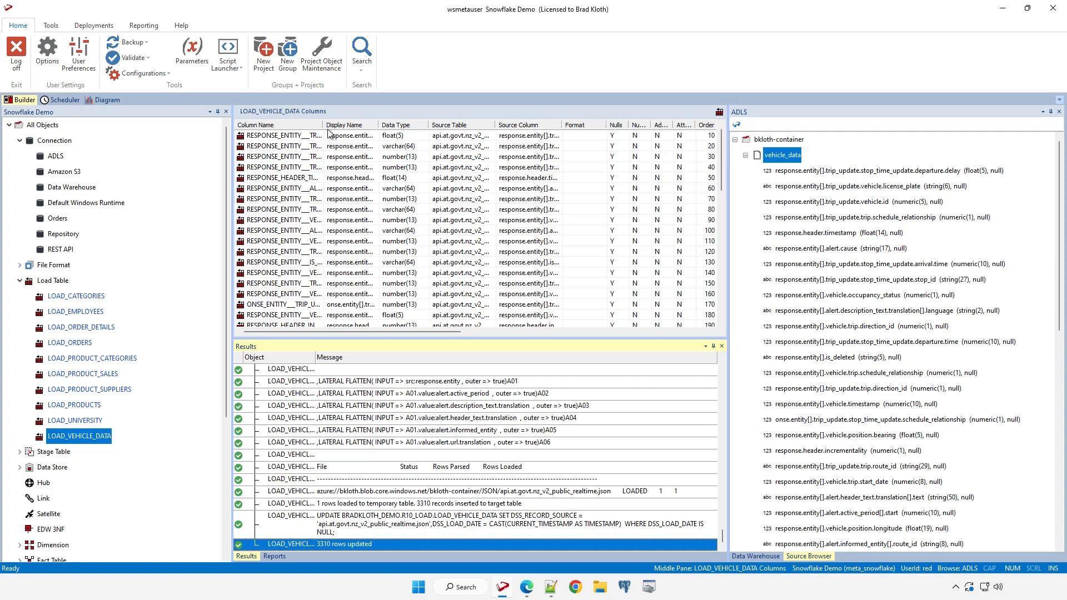
- Widen the column names of LOAD_VEHICLE_DATA, check its load results, and display the table's data across its columns
{"action": "left_click_drag", "start_coordinate": [323, 124], "coordinate": [427, 125]}
{"action": "left_click", "coordinate": [424, 506]}
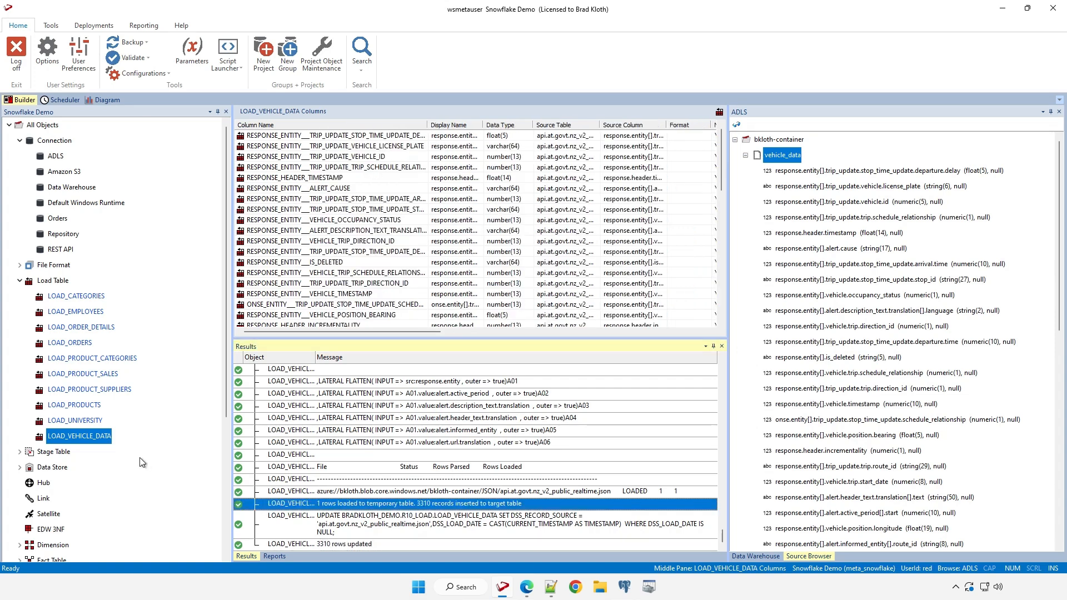
{"action": "right_click", "coordinate": [104, 442]}
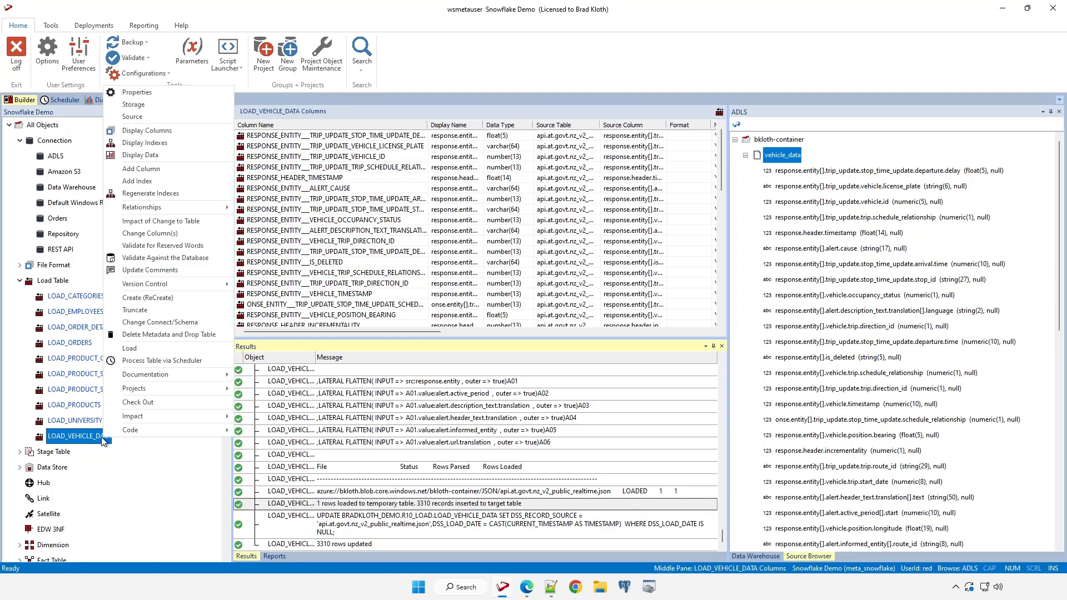
{"action": "left_click", "coordinate": [151, 162]}
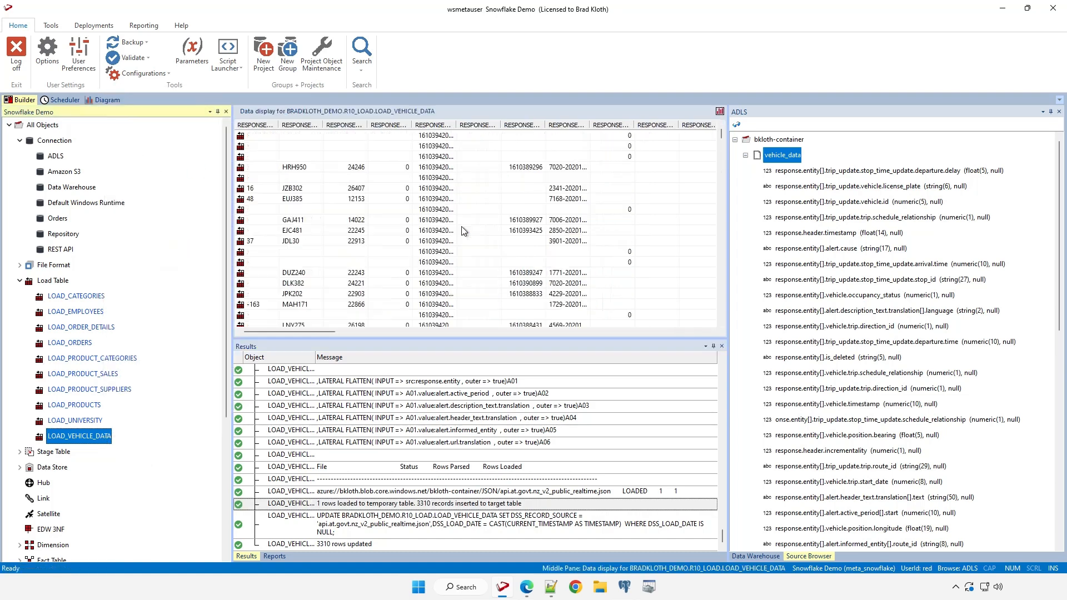
{"action": "left_click_drag", "start_coordinate": [333, 333], "coordinate": [407, 333]}
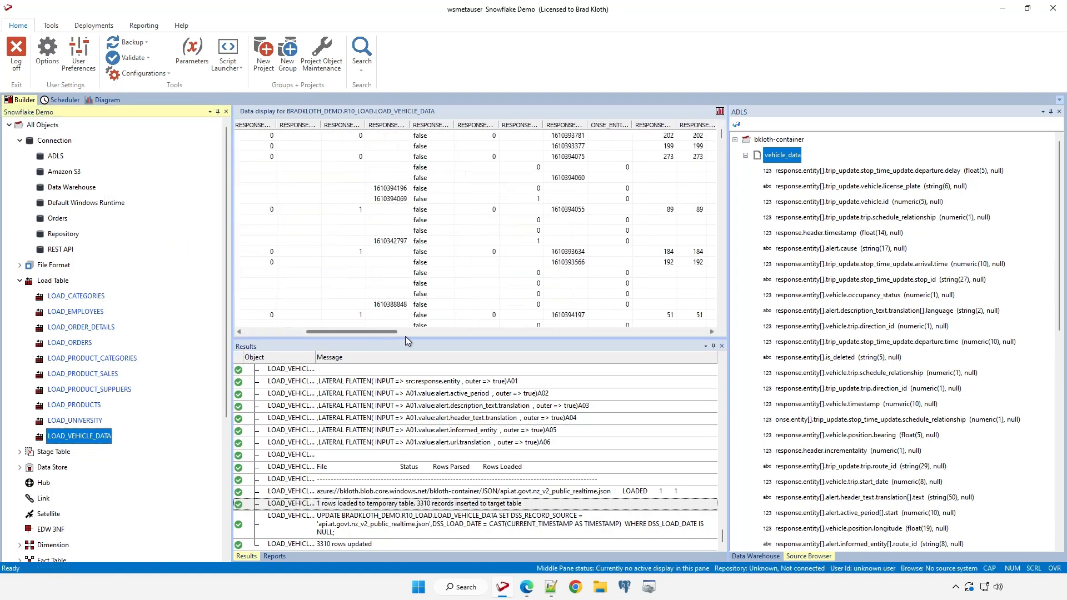
- Switch to Notepad++ to examine the structure of the source JSON file api.at.govt.nz_v2_public_realtime.json, and return to WhereScape RED
{"action": "left_click", "coordinate": [551, 587]}
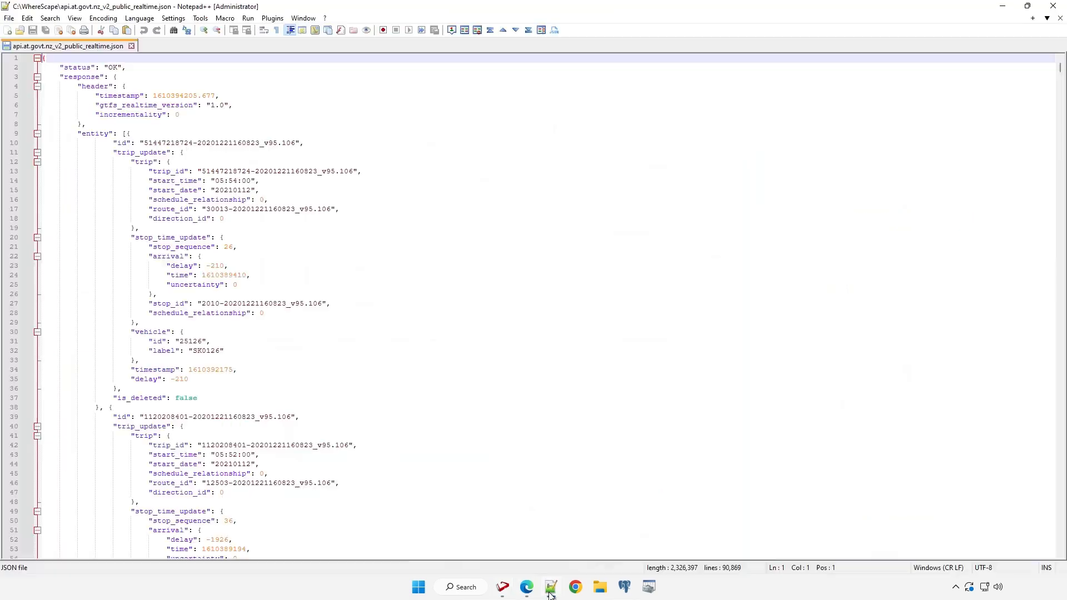
{"action": "scroll", "coordinate": [644, 324], "scroll_direction": "down", "scroll_amount": 19}
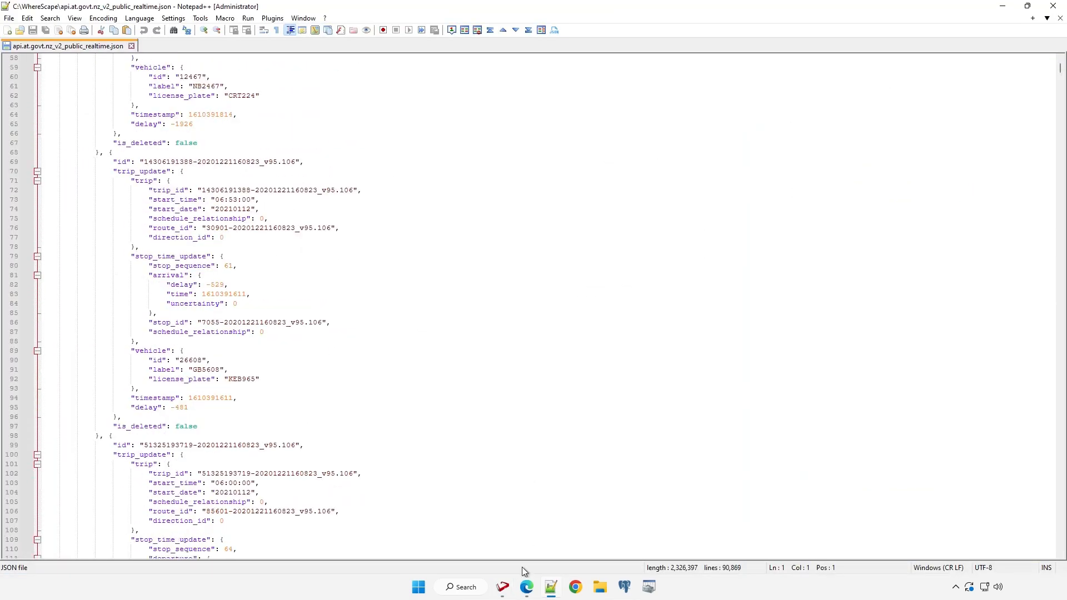
{"action": "left_click", "coordinate": [508, 594]}
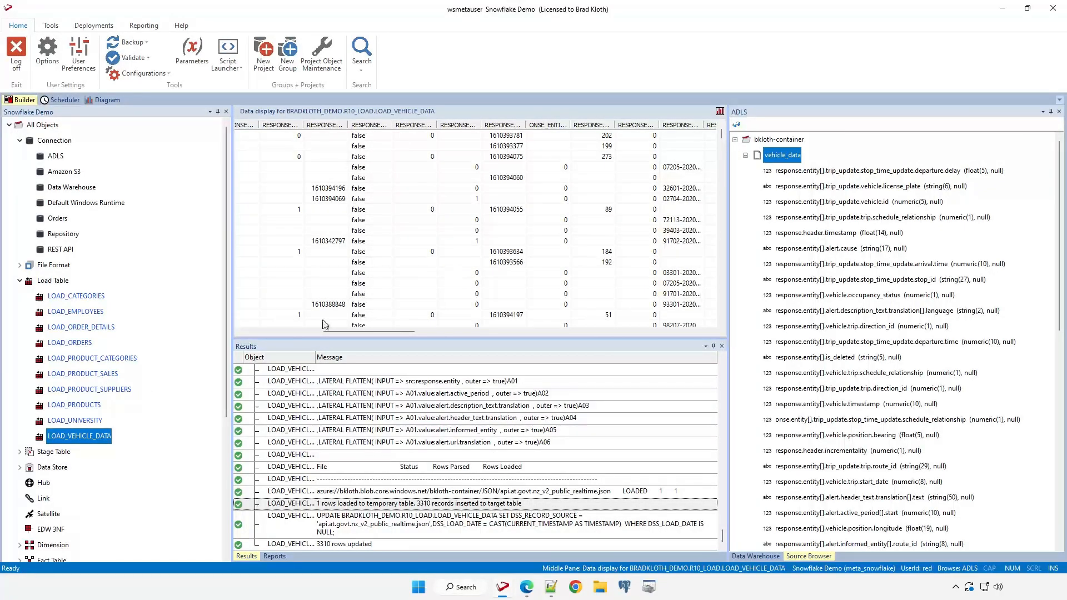
- Open the properties of LOAD_VEHICLE_DATA and examine its generated load script SCRIPT_LOAD_VEHICLE_DATA
{"action": "left_click", "coordinate": [102, 437]}
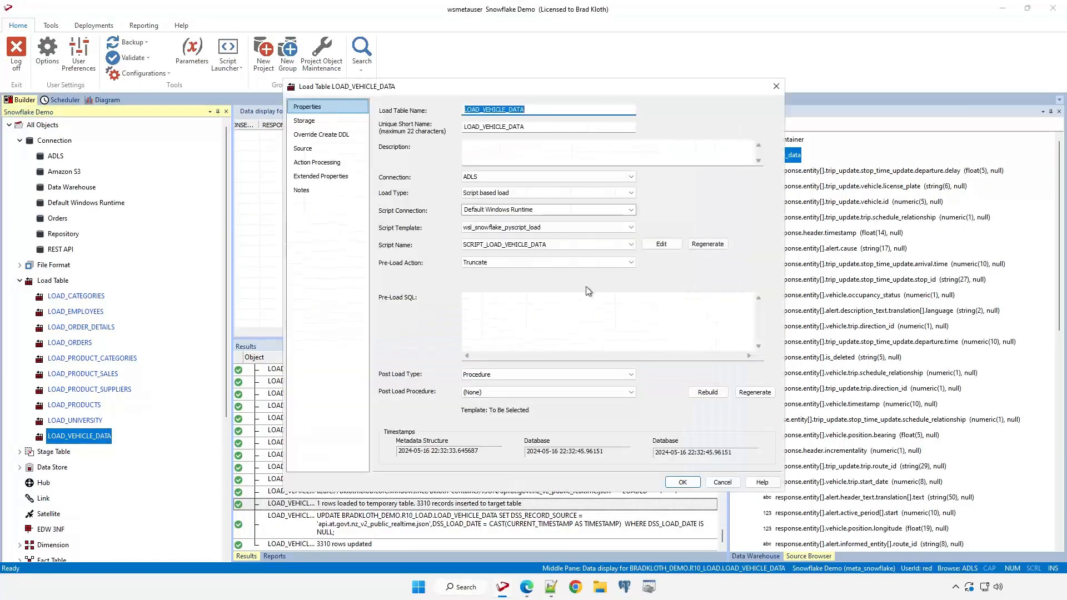
{"action": "left_click", "coordinate": [657, 245]}
{"action": "scroll", "coordinate": [556, 320], "scroll_direction": "down", "scroll_amount": 9}
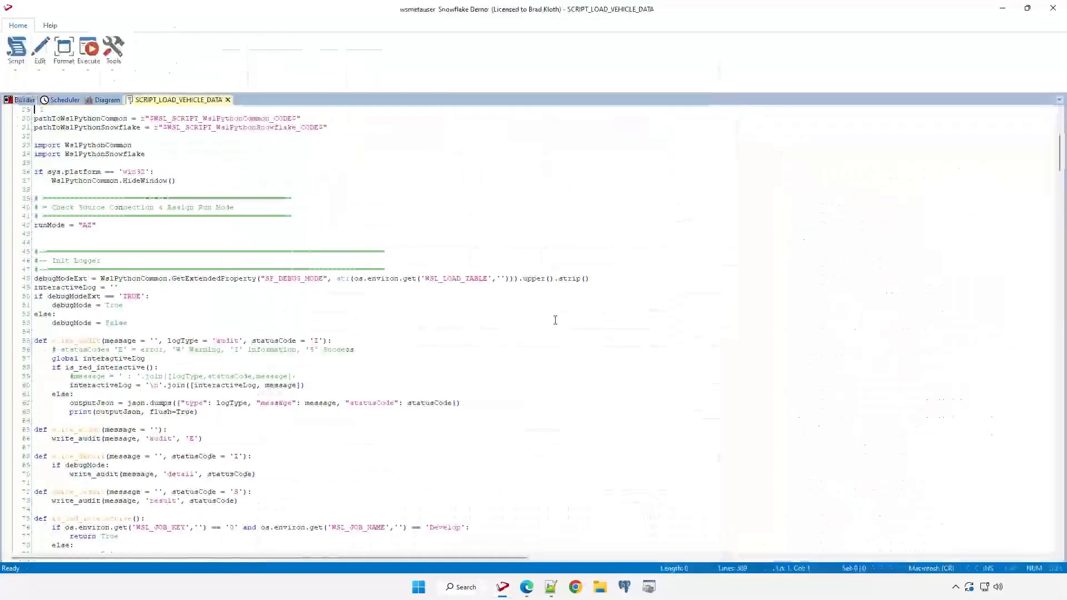
{"action": "scroll", "coordinate": [555, 320], "scroll_direction": "down", "scroll_amount": 12}
{"action": "left_click_drag", "start_coordinate": [1060, 178], "coordinate": [1064, 380]}
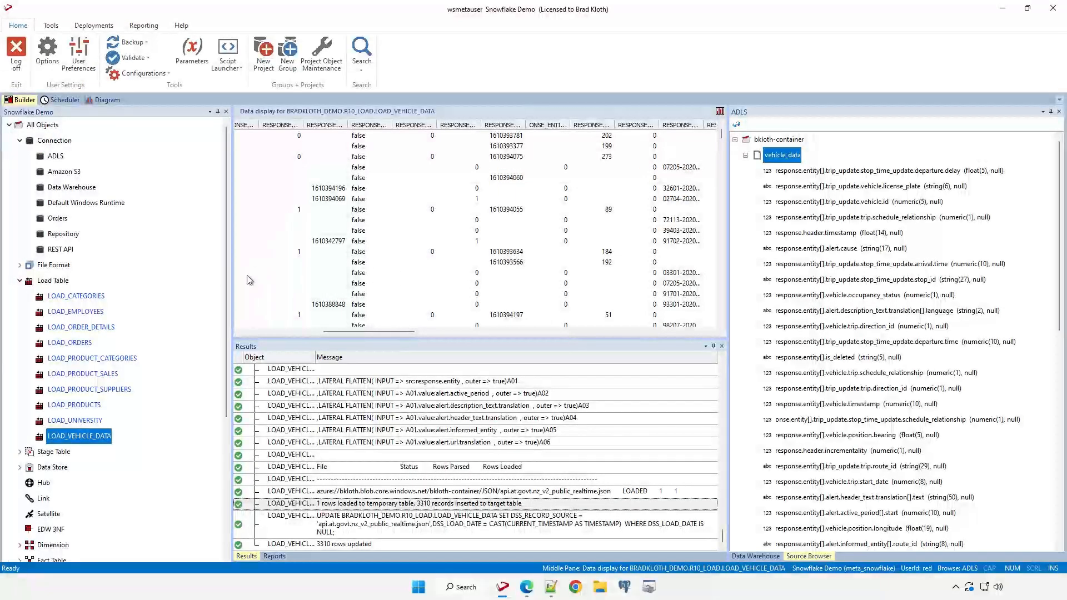
- Review the REST API connection's properties, including its URL, API method and result type, and close them
{"action": "left_click", "coordinate": [64, 251]}
{"action": "right_click", "coordinate": [67, 252]}
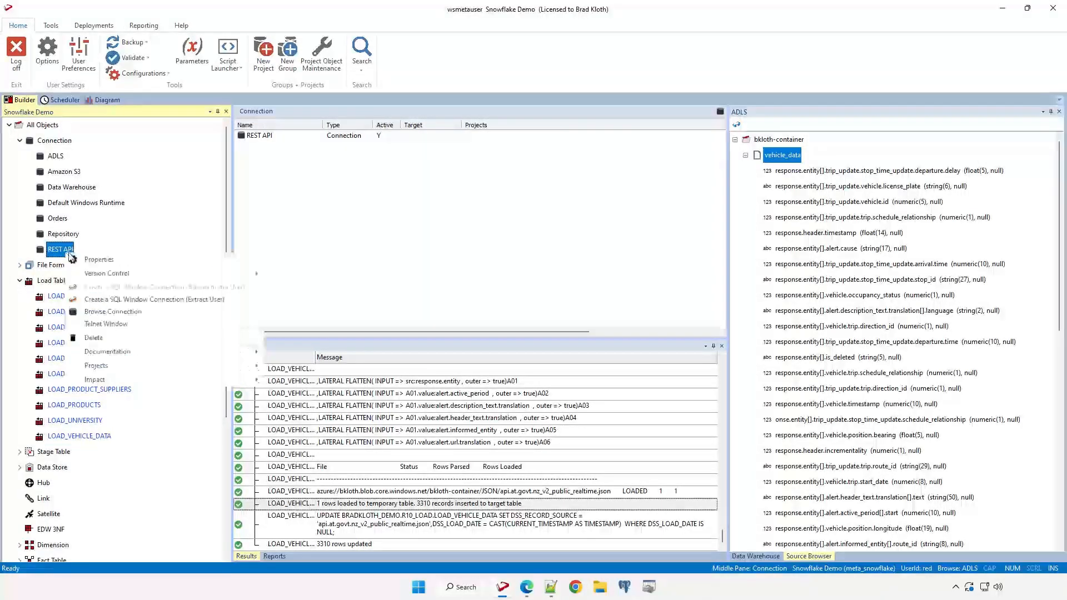
{"action": "left_click", "coordinate": [98, 259]}
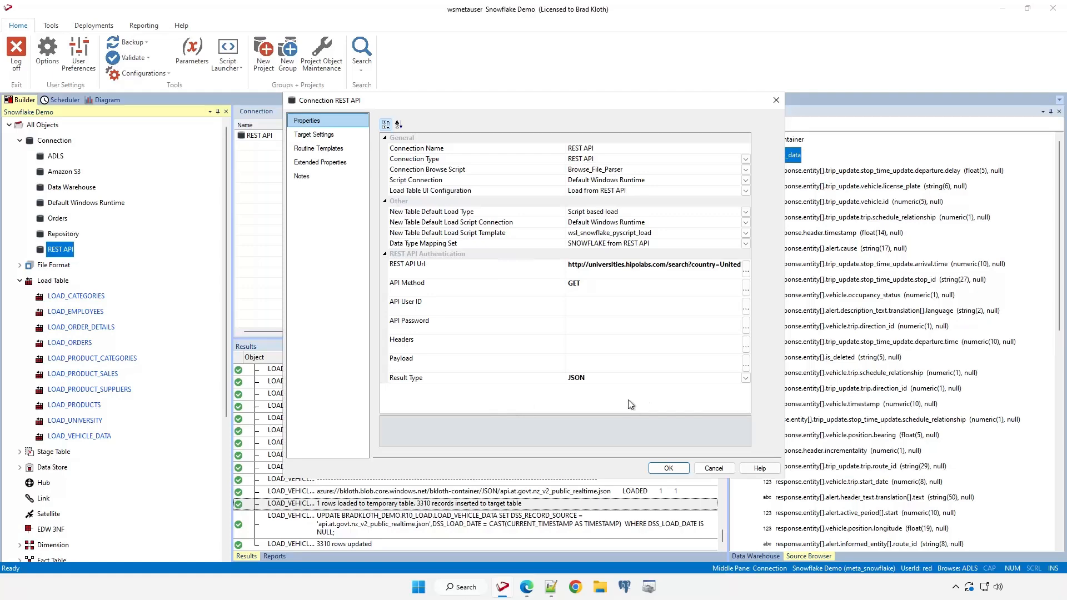
{"action": "left_click", "coordinate": [669, 468]}
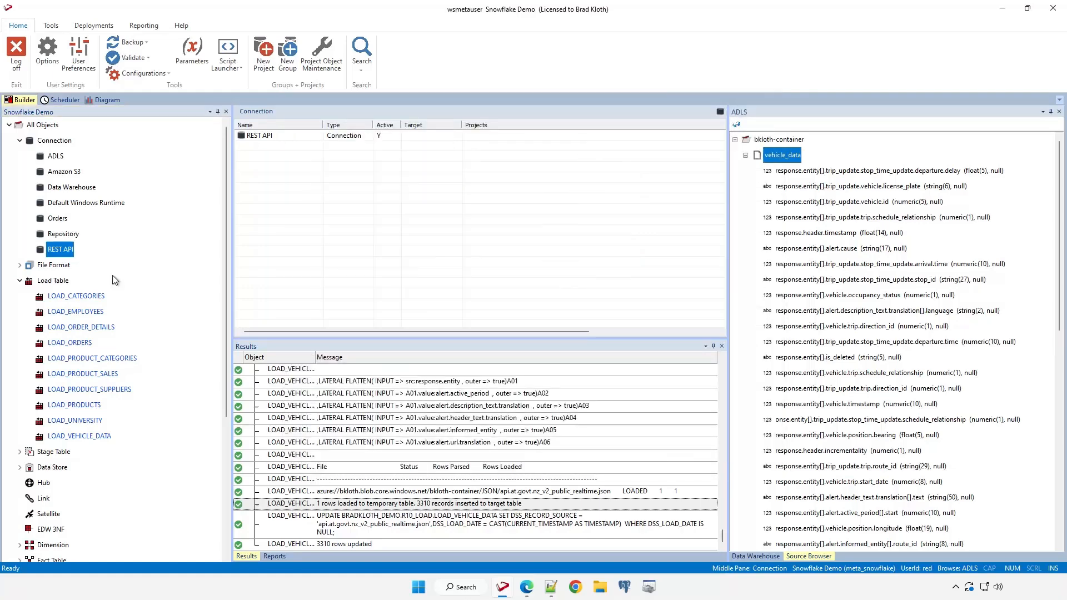
- Switch to Microsoft Edge to examine the universities API's JSON response, and return to WhereScape RED
{"action": "left_click", "coordinate": [529, 590]}
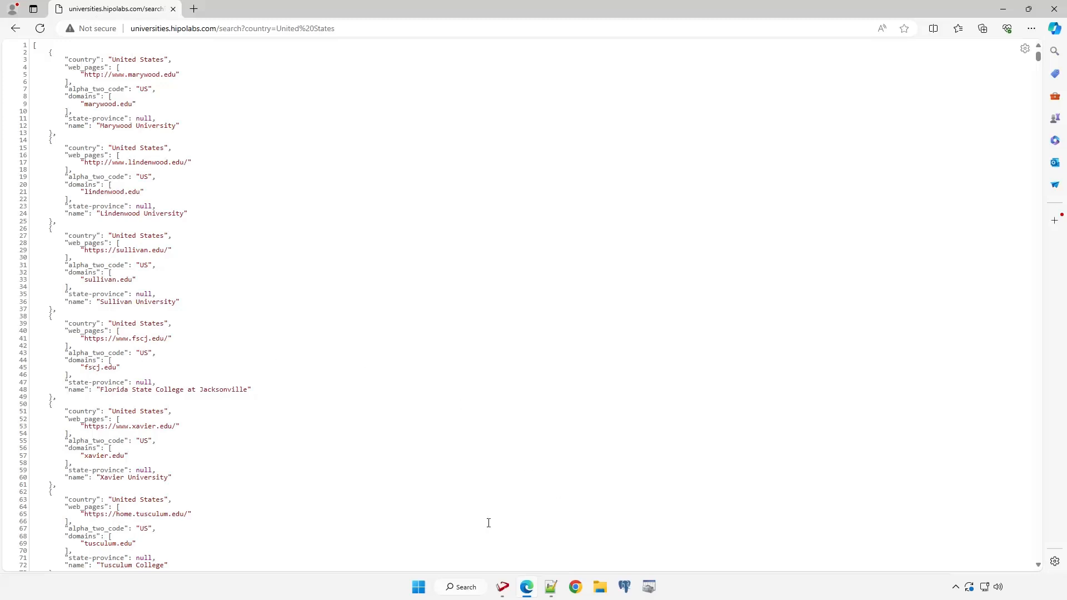
{"action": "scroll", "coordinate": [199, 330], "scroll_direction": "down", "scroll_amount": 5}
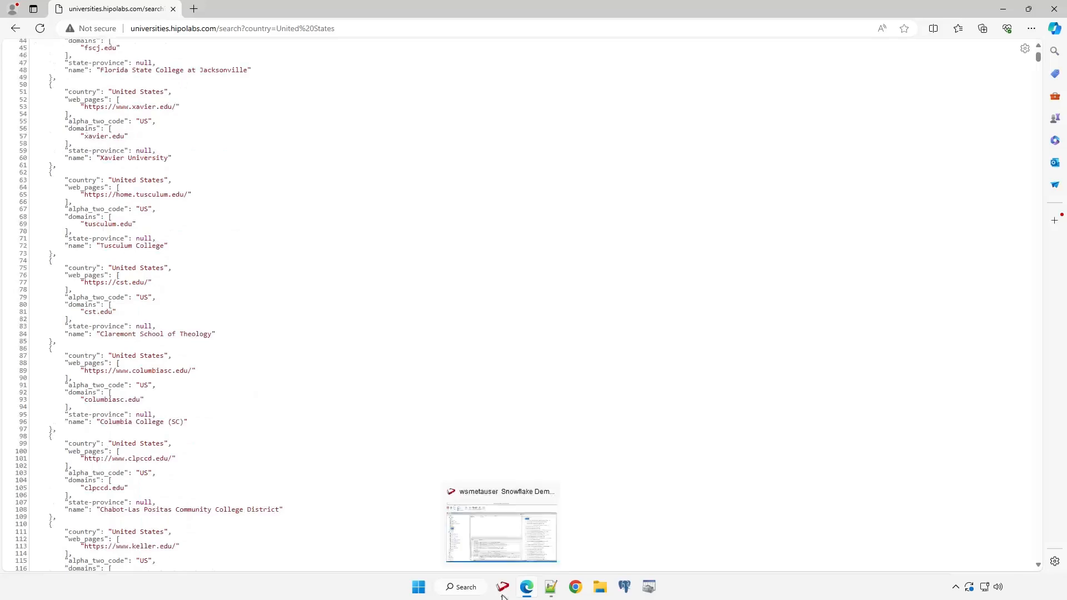
{"action": "left_click", "coordinate": [503, 592]}
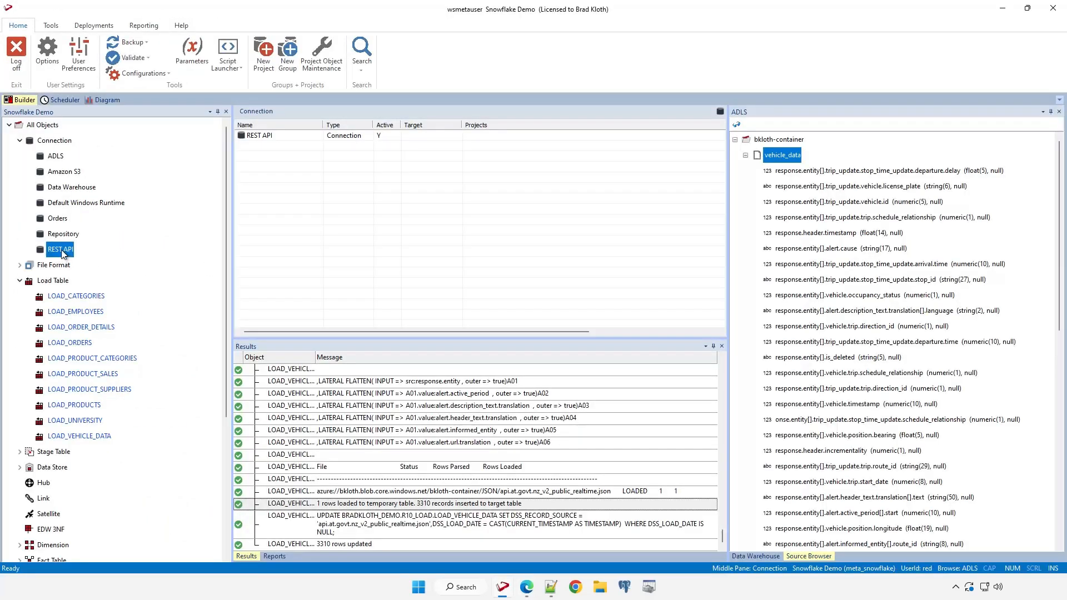
- Browse the REST API connection and parse api.json with the JSON parser, depth 1 and UTF-8 encoding
{"action": "right_click", "coordinate": [64, 250]}
{"action": "left_click", "coordinate": [106, 309]}
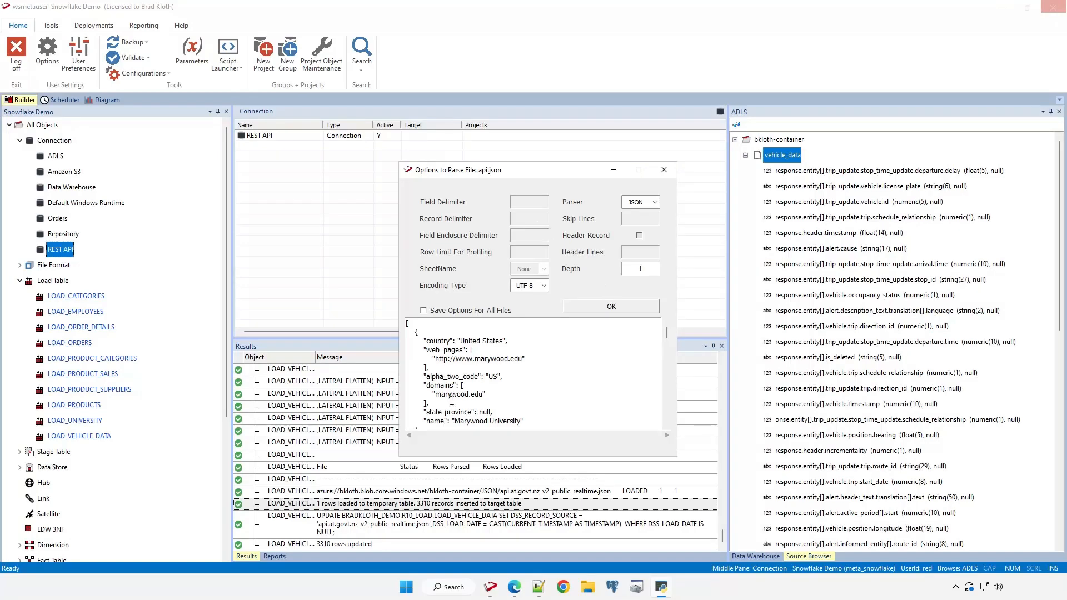
{"action": "left_click", "coordinate": [612, 309]}
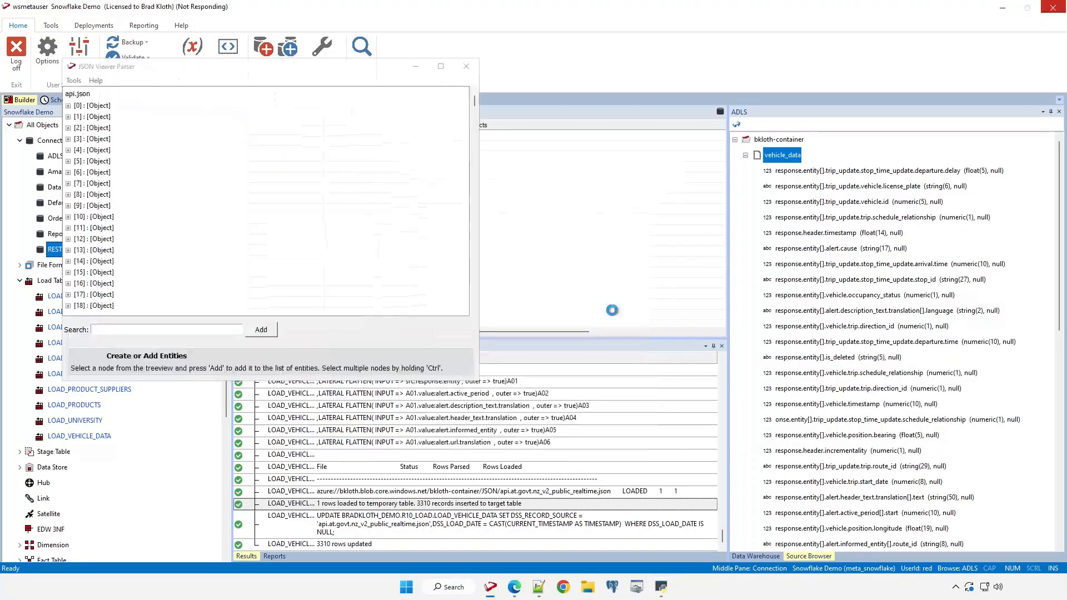
- Add the first JSON object, [0], as an entity and remove the web_pages[] field from it
{"action": "left_click", "coordinate": [68, 106]}
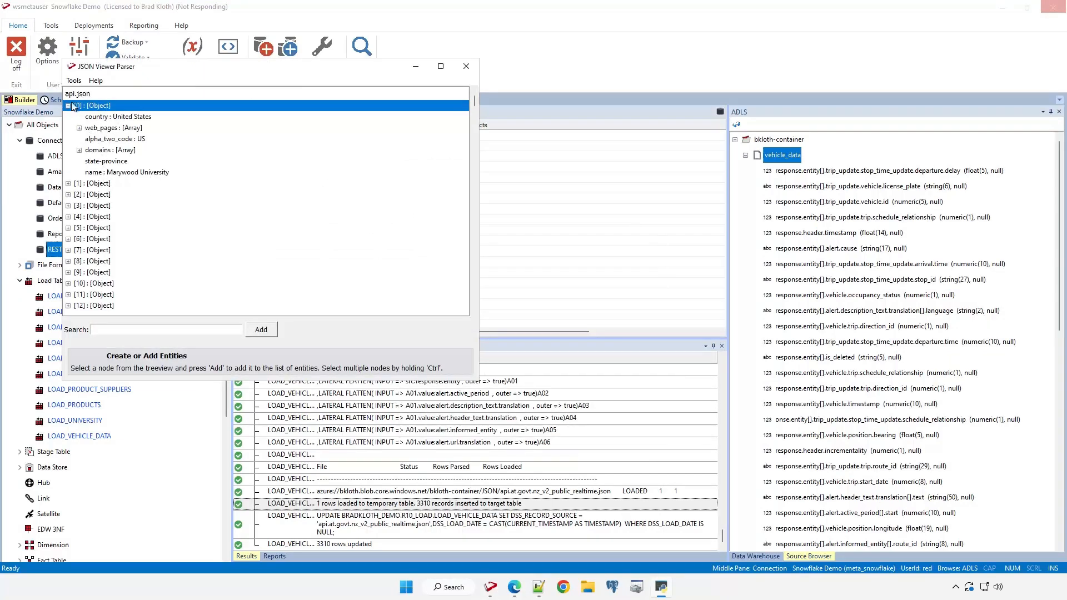
{"action": "left_click", "coordinate": [261, 329]}
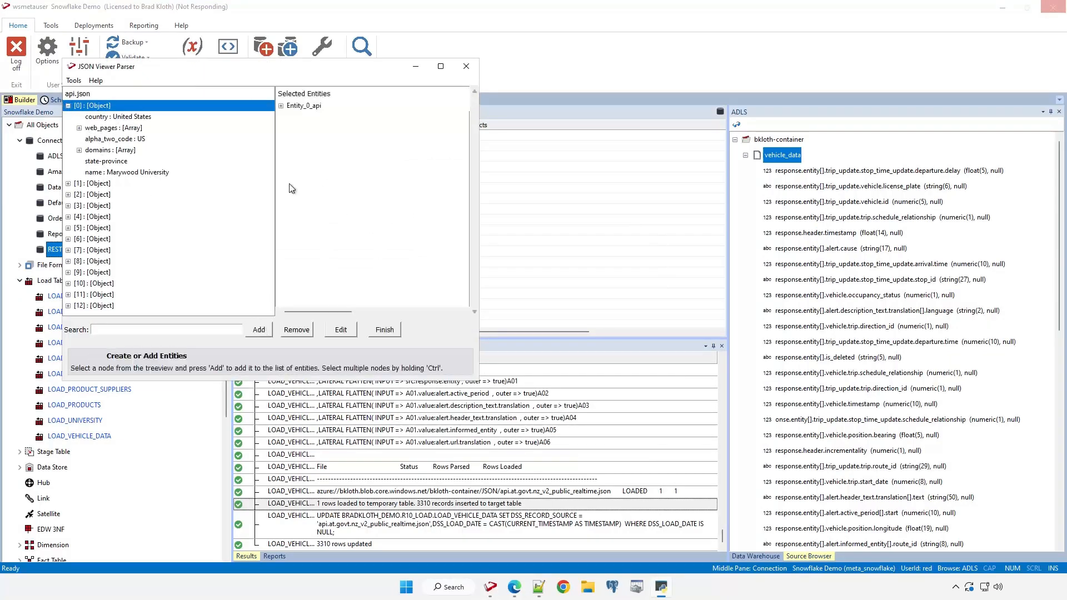
{"action": "left_click", "coordinate": [281, 106]}
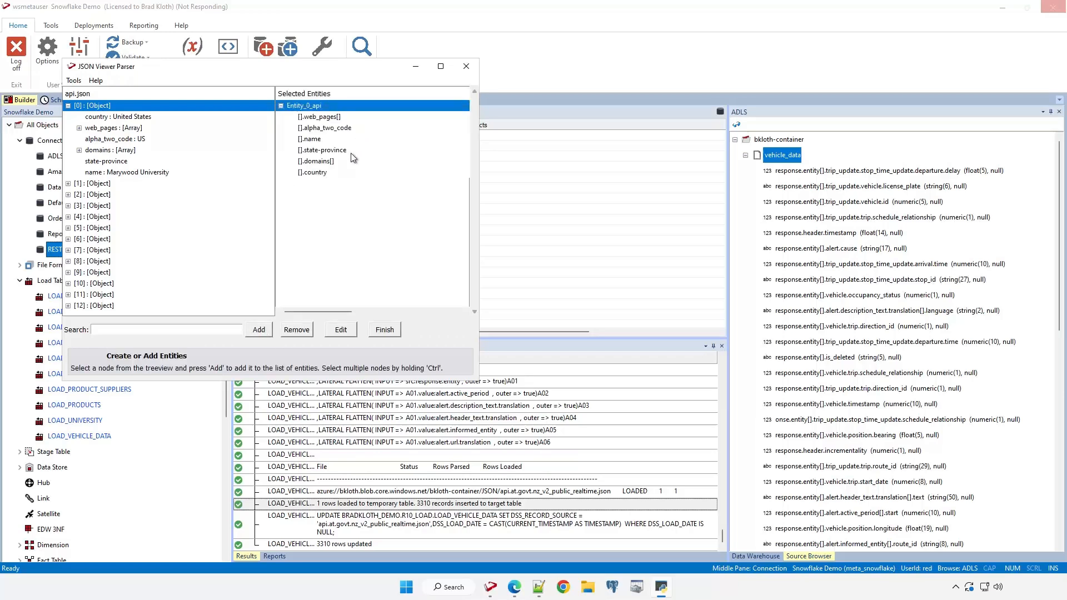
{"action": "left_click", "coordinate": [331, 120]}
{"action": "left_click", "coordinate": [307, 332]}
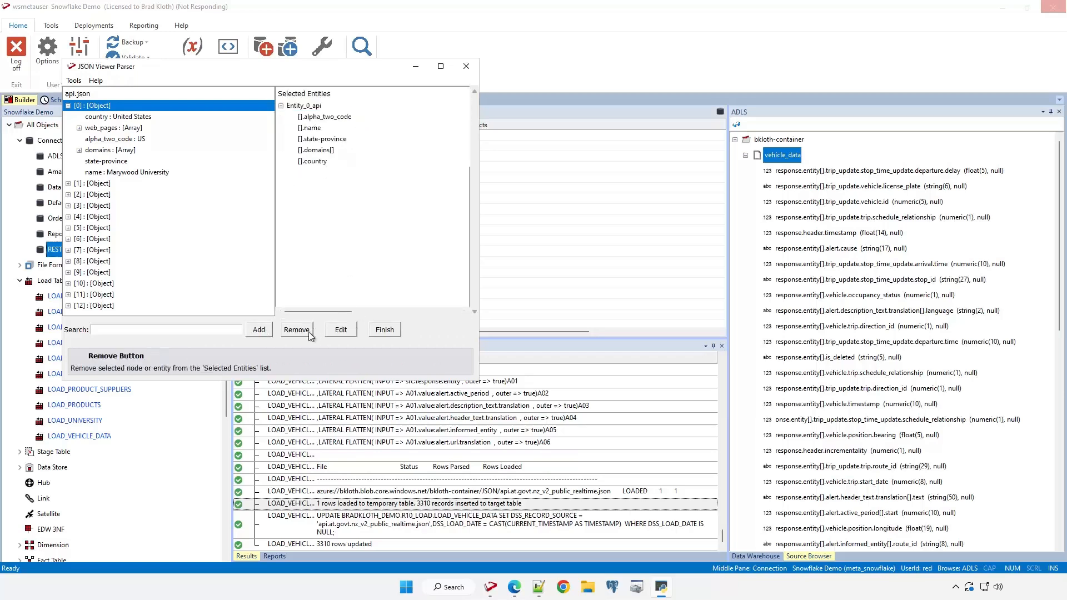
- Rename the selected entity university_data and finish the JSON parsing
{"action": "left_click", "coordinate": [307, 107]}
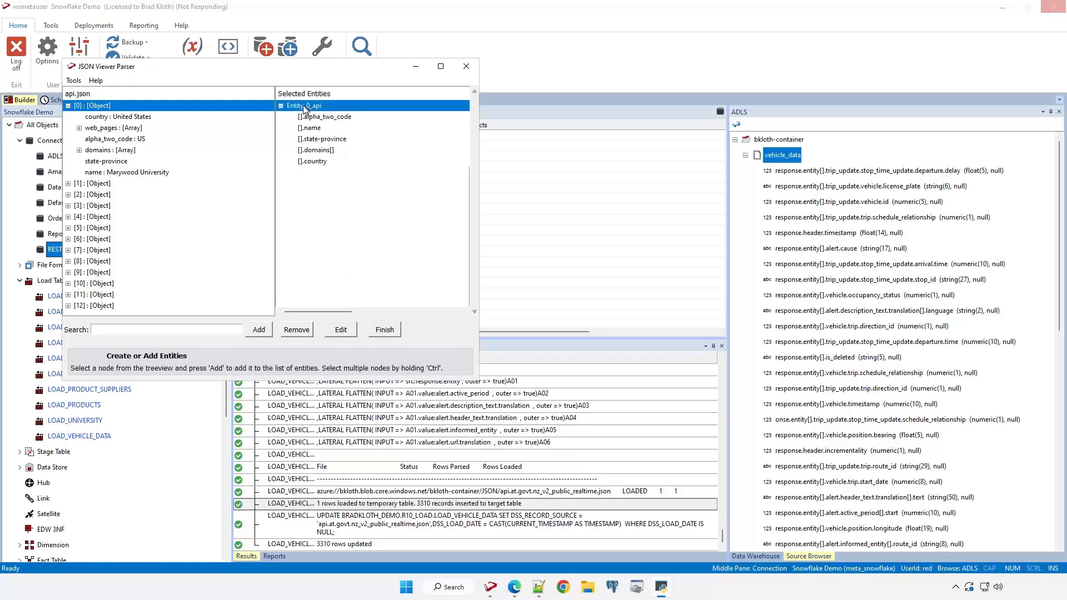
{"action": "left_click", "coordinate": [340, 330]}
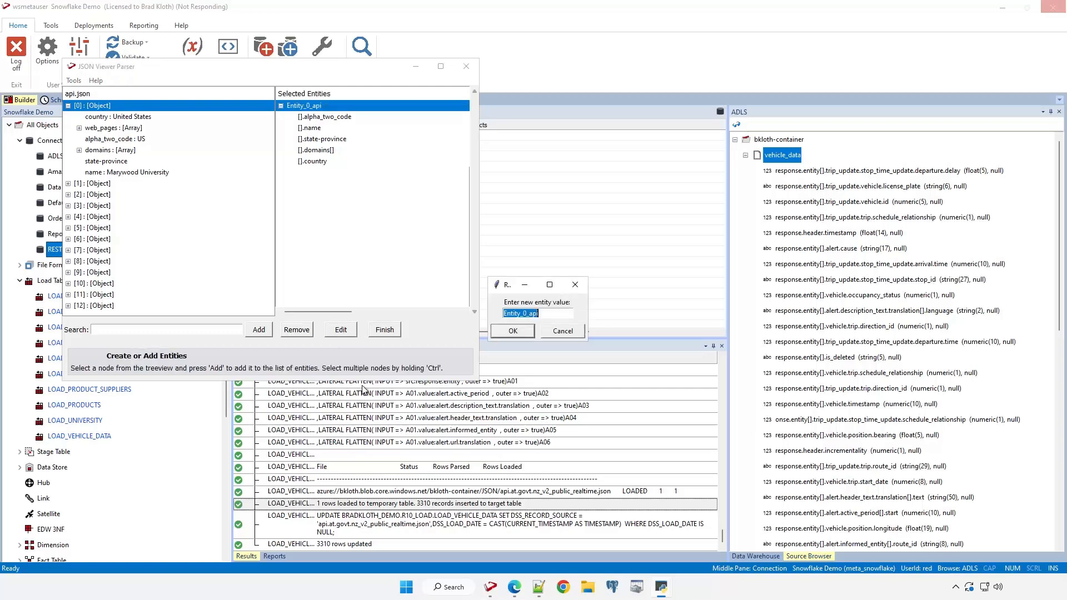
{"action": "type", "text": "univers"}
{"action": "left_click", "coordinate": [517, 331]}
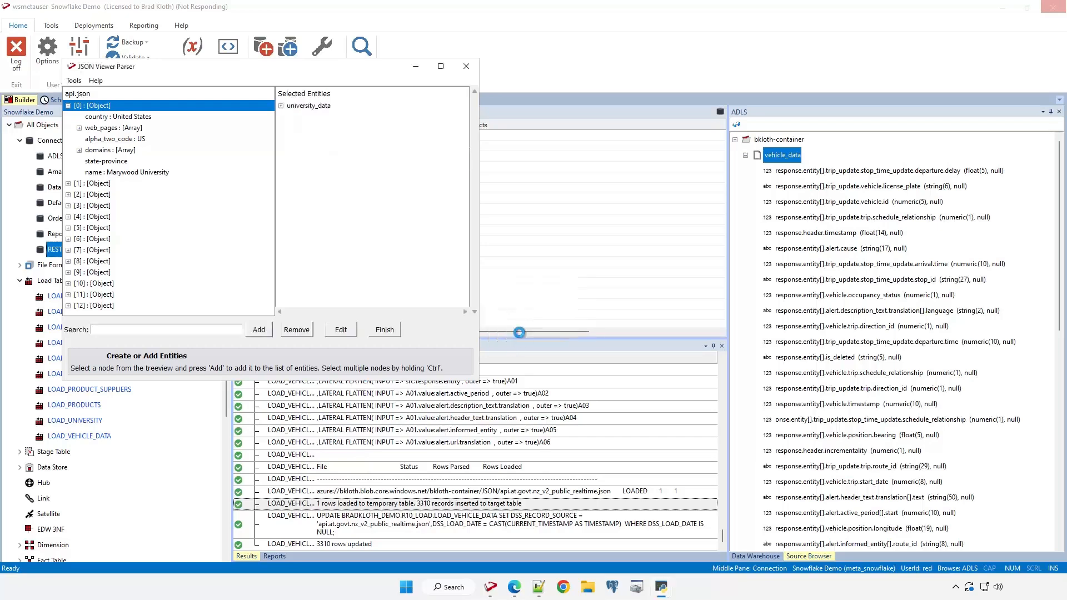
{"action": "left_click", "coordinate": [384, 330]}
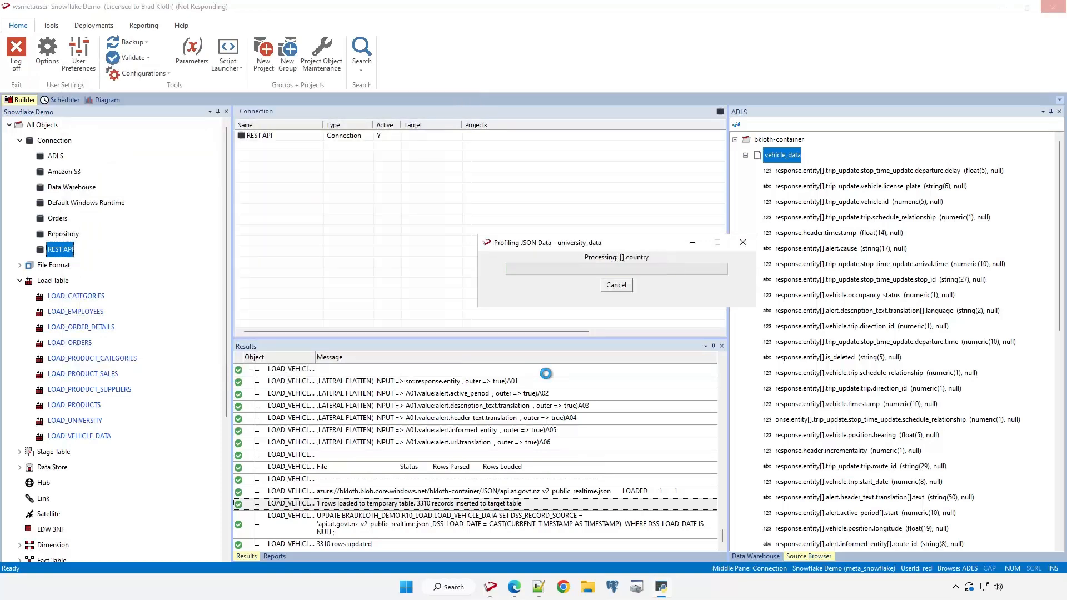
- Create load table LOAD_UNIVERSITY_DATA from university_data with target Data Warehouse:LOAD and mapping SNOWFLAKE from REST API, and create and load its database table
{"action": "left_click", "coordinate": [735, 140]}
{"action": "double_click", "coordinate": [788, 156]}
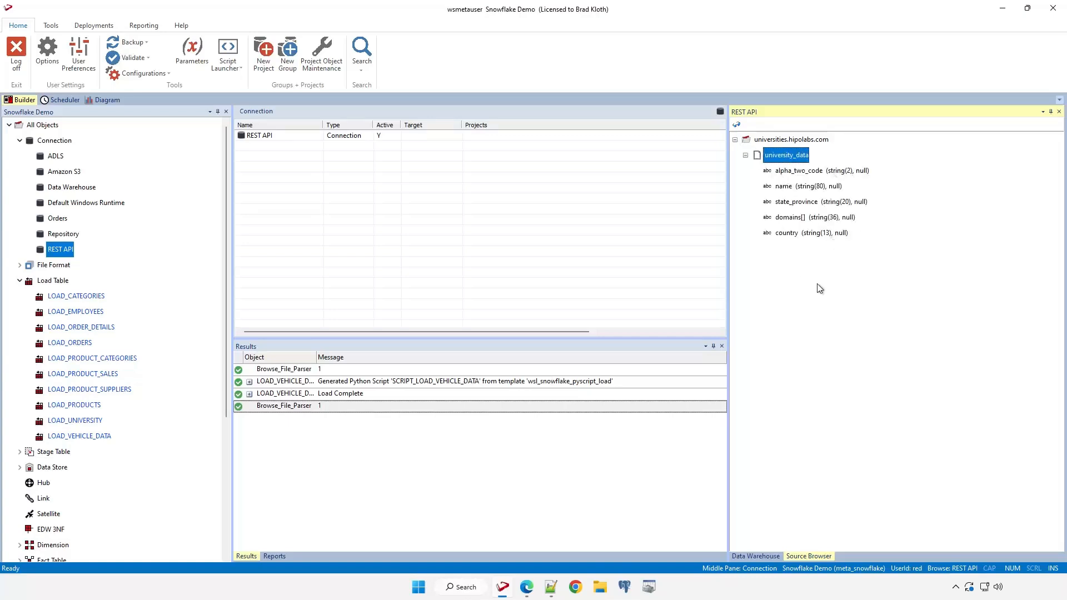
{"action": "left_click_drag", "start_coordinate": [784, 159], "coordinate": [483, 222]}
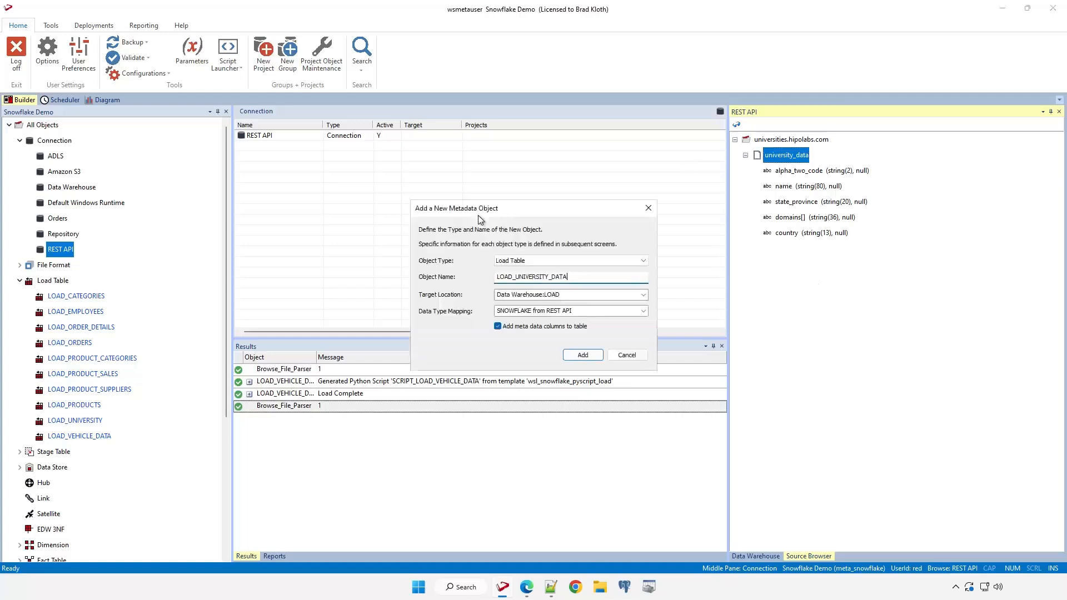
{"action": "left_click", "coordinate": [575, 356]}
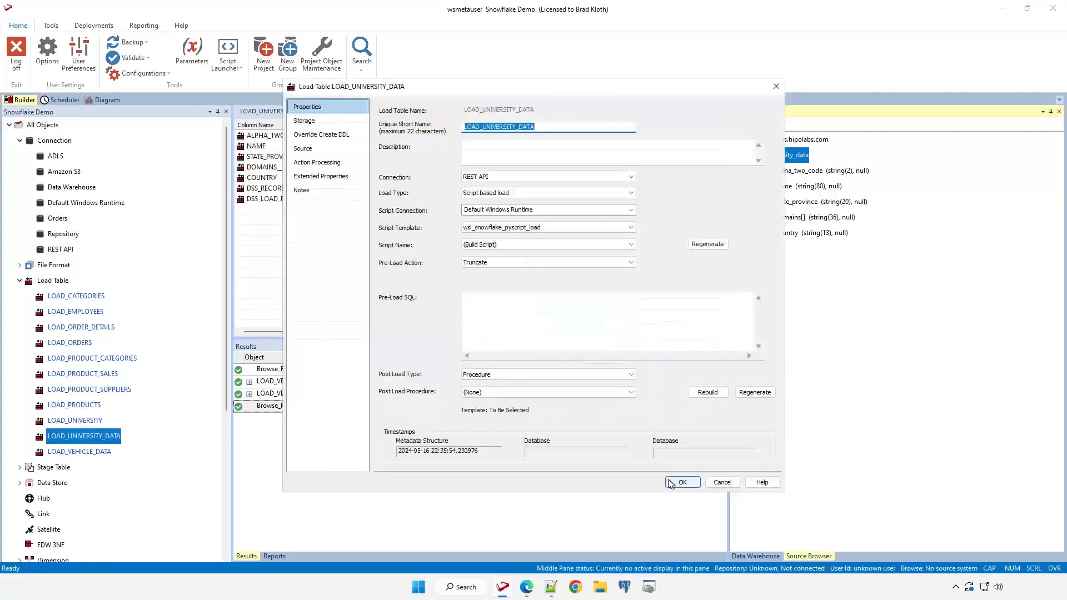
{"action": "left_click", "coordinate": [669, 483]}
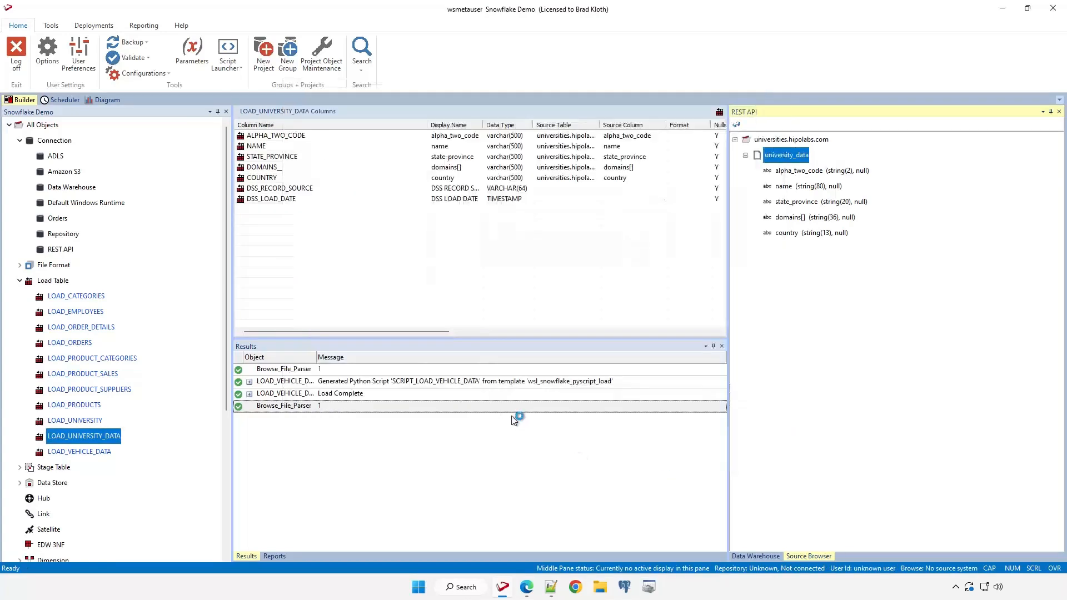
{"action": "left_click", "coordinate": [521, 318]}
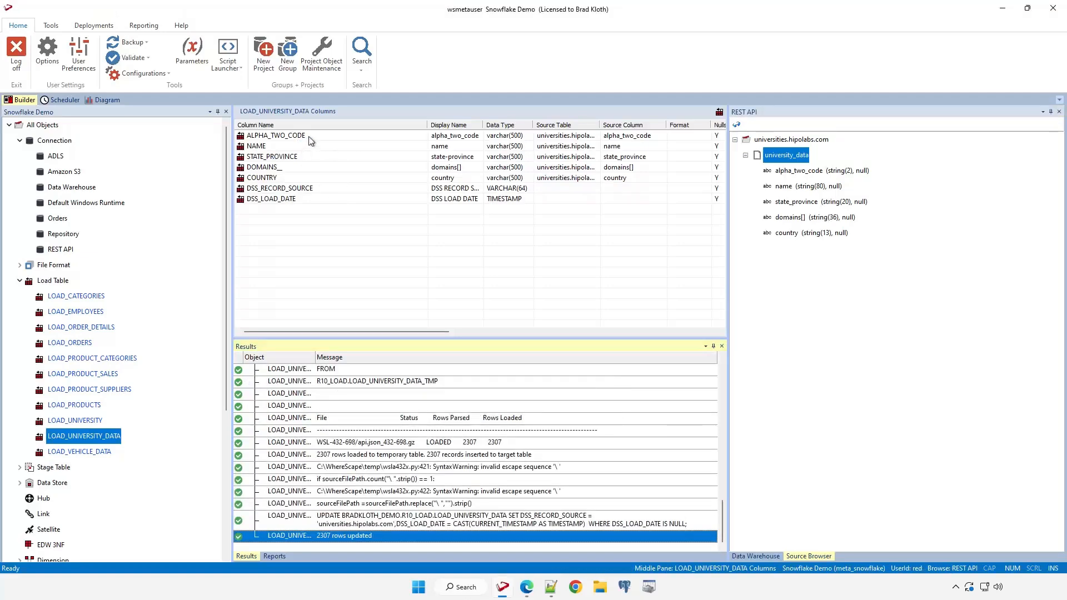
- Review the properties of the ALPHA_TWO_CODE and DOMAINS__ columns without changing them, and display the data of LOAD_UNIVERSITY_DATA
{"action": "double_click", "coordinate": [310, 136]}
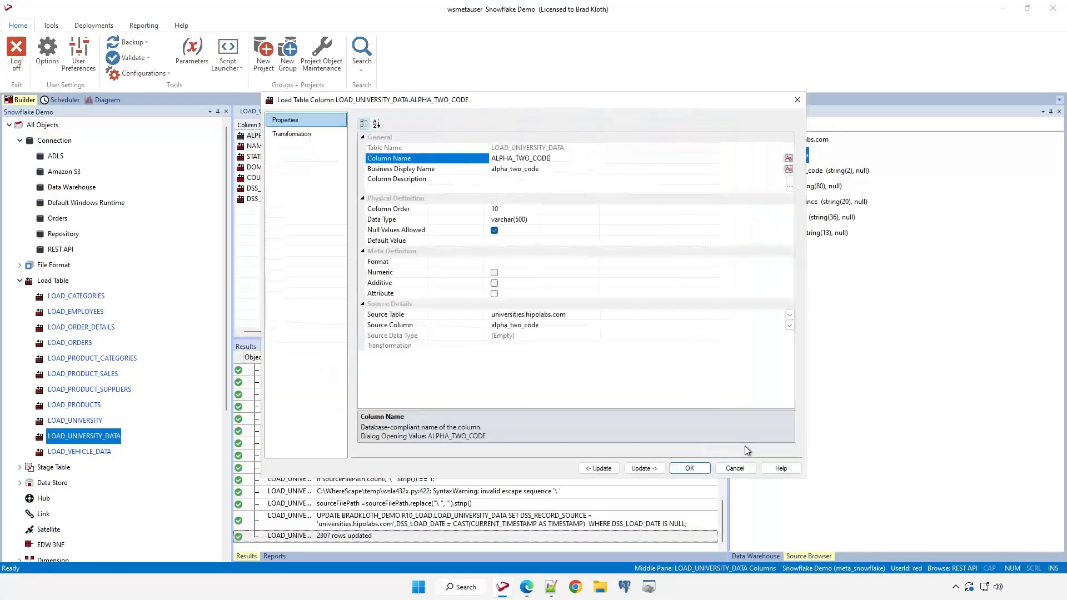
{"action": "left_click", "coordinate": [734, 468]}
{"action": "double_click", "coordinate": [320, 168]}
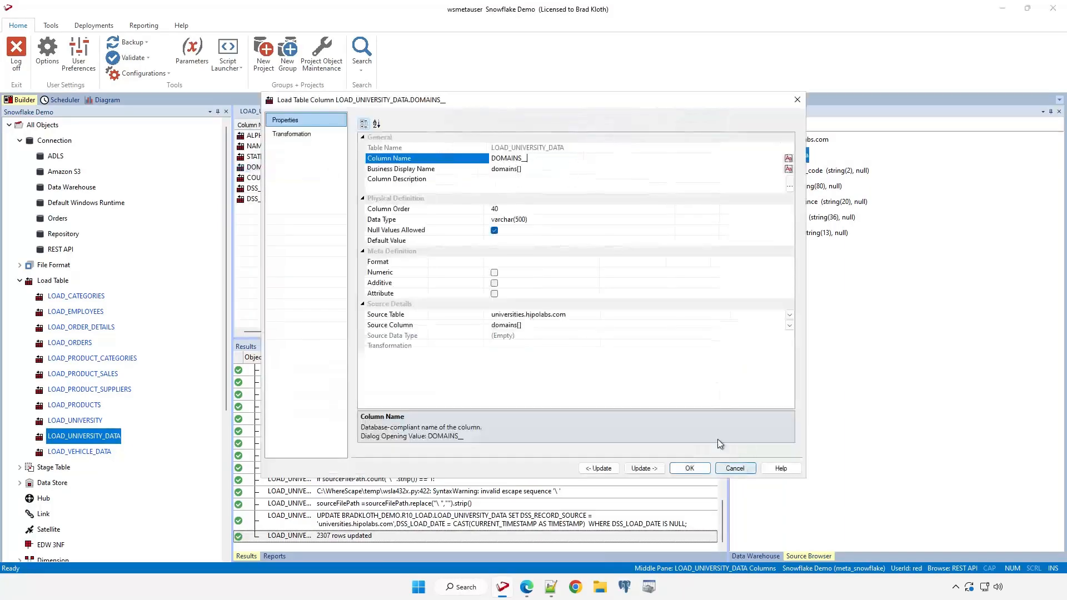
{"action": "left_click", "coordinate": [736, 471]}
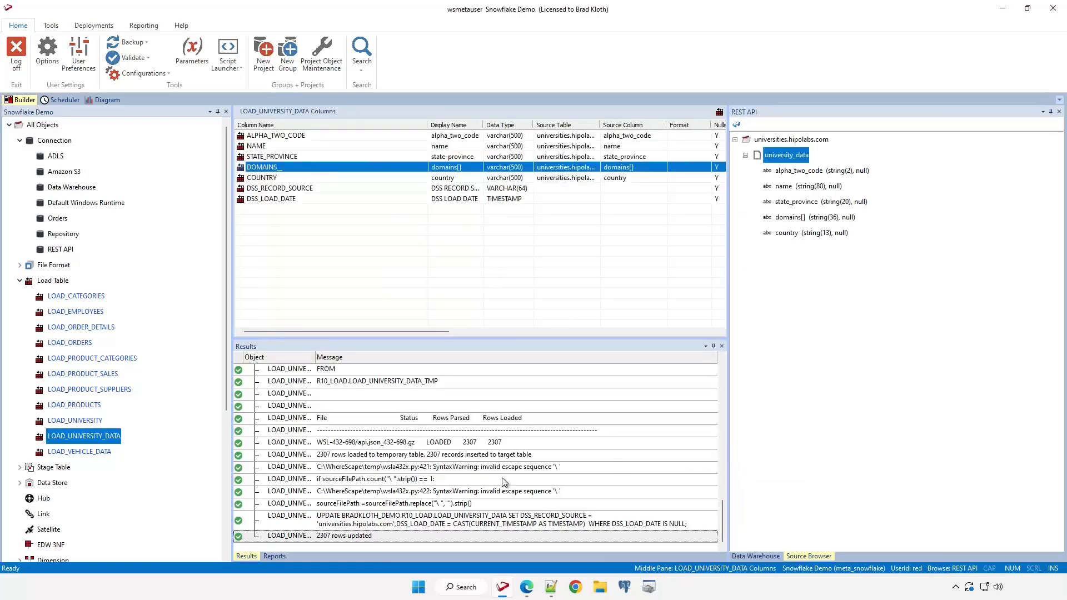
{"action": "right_click", "coordinate": [114, 437]}
{"action": "left_click", "coordinate": [155, 158]}
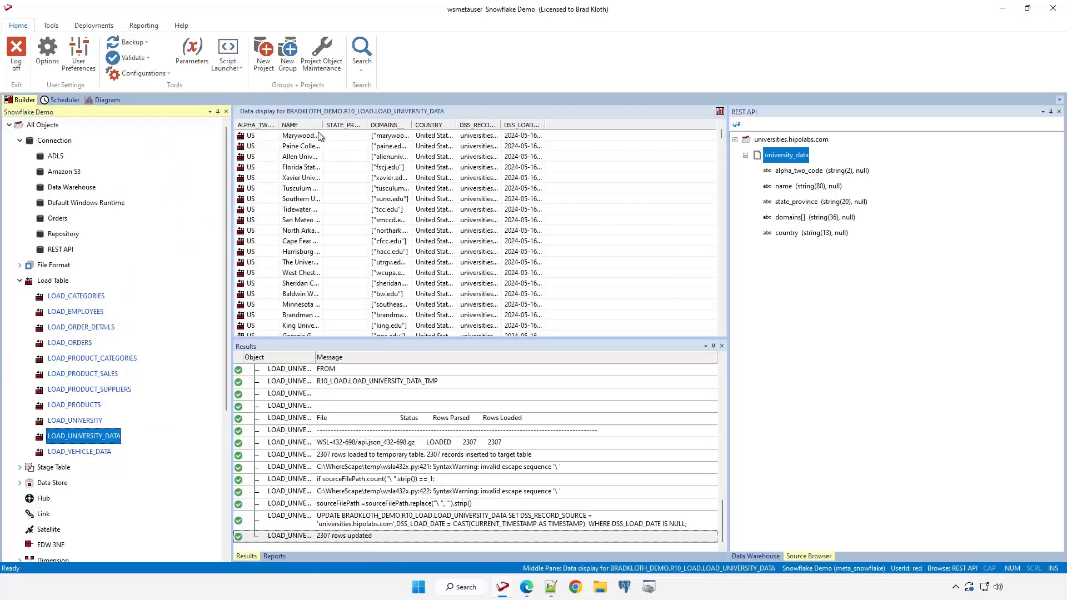
- Fit the NAME column's width to its contents in the data display, and browse the Dimension, Fact Table and Stage Table object types
{"action": "double_click", "coordinate": [324, 125]}
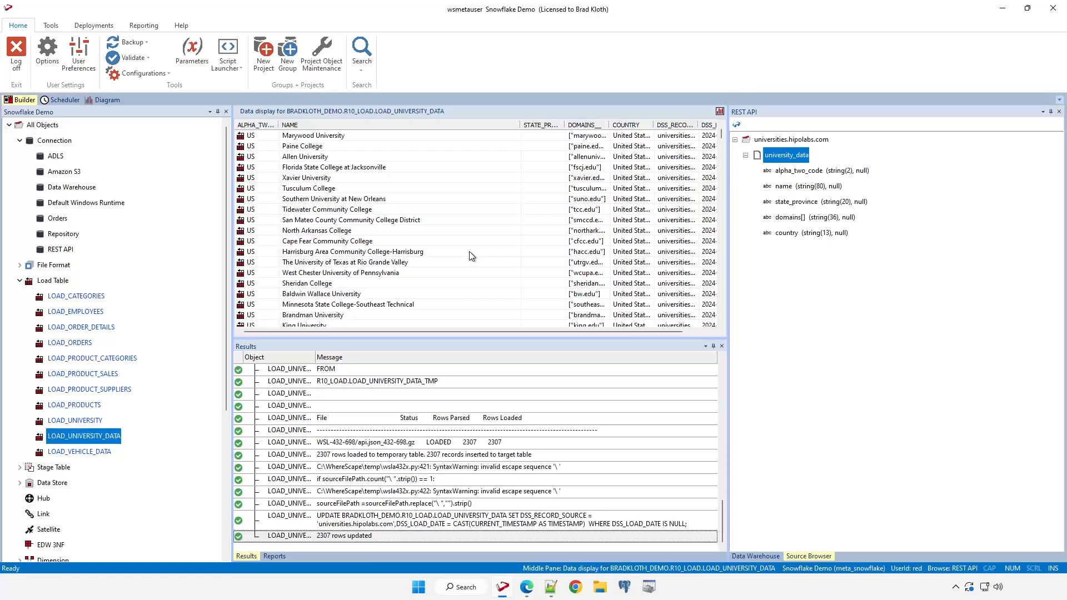
{"action": "scroll", "coordinate": [143, 364], "scroll_direction": "down", "scroll_amount": 3}
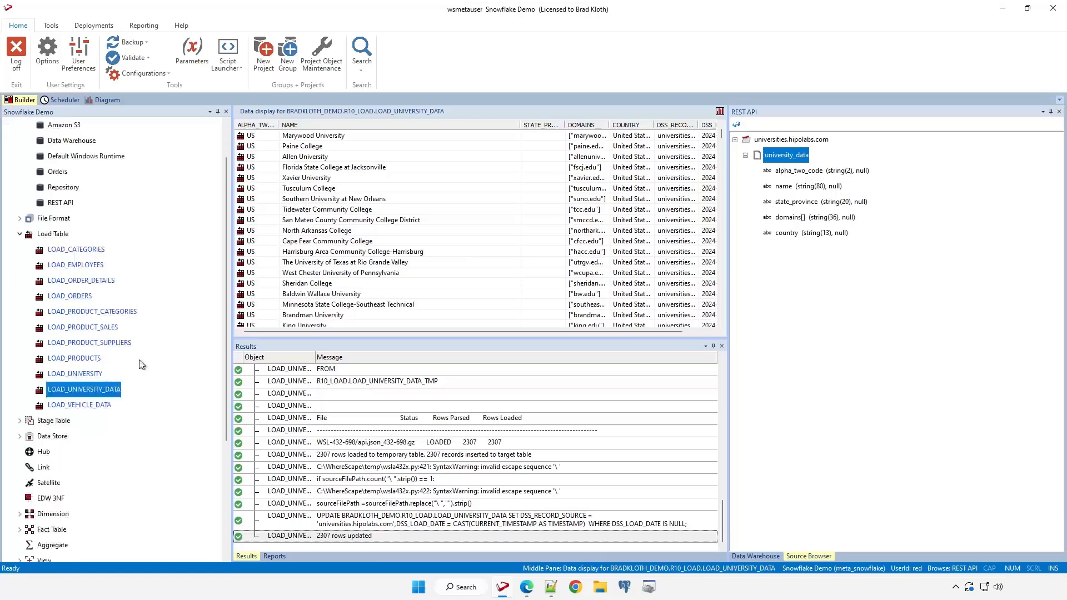
{"action": "left_click", "coordinate": [71, 427]}
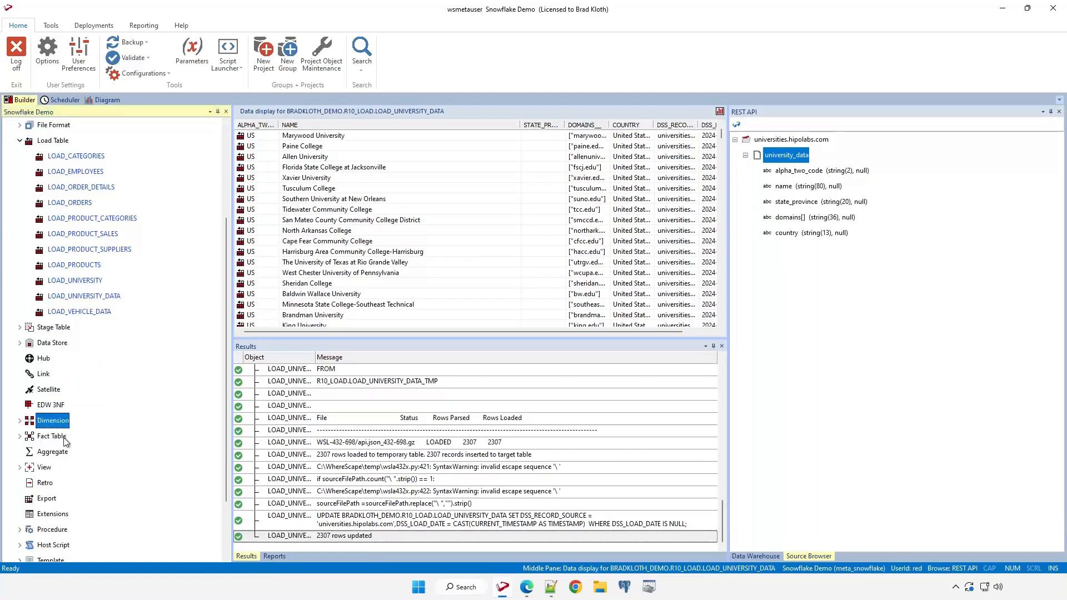
{"action": "left_click", "coordinate": [65, 437]}
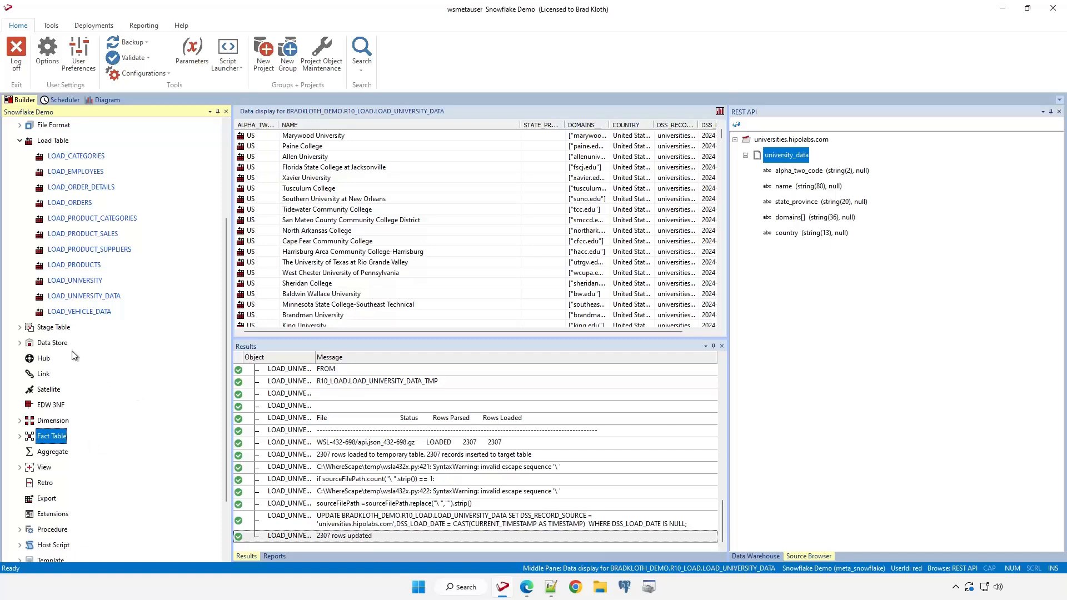
{"action": "left_click", "coordinate": [61, 329]}
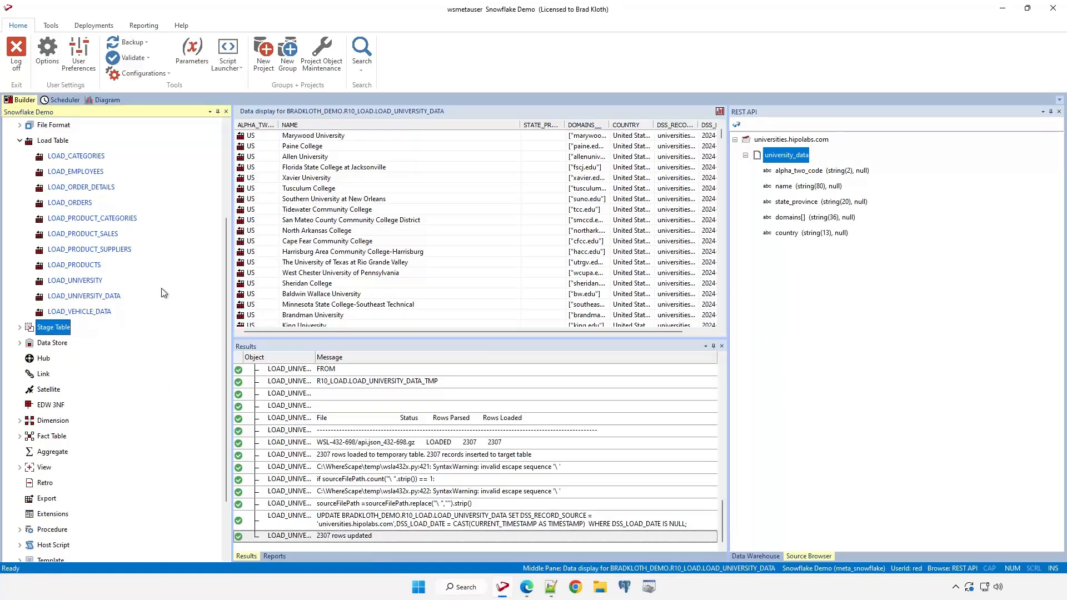
- Display the column definitions of the load tables LOAD_VEHICLE_DATA and LOAD_UNIVERSITY_DATA
{"action": "left_click", "coordinate": [114, 297]}
{"action": "left_click", "coordinate": [106, 315]}
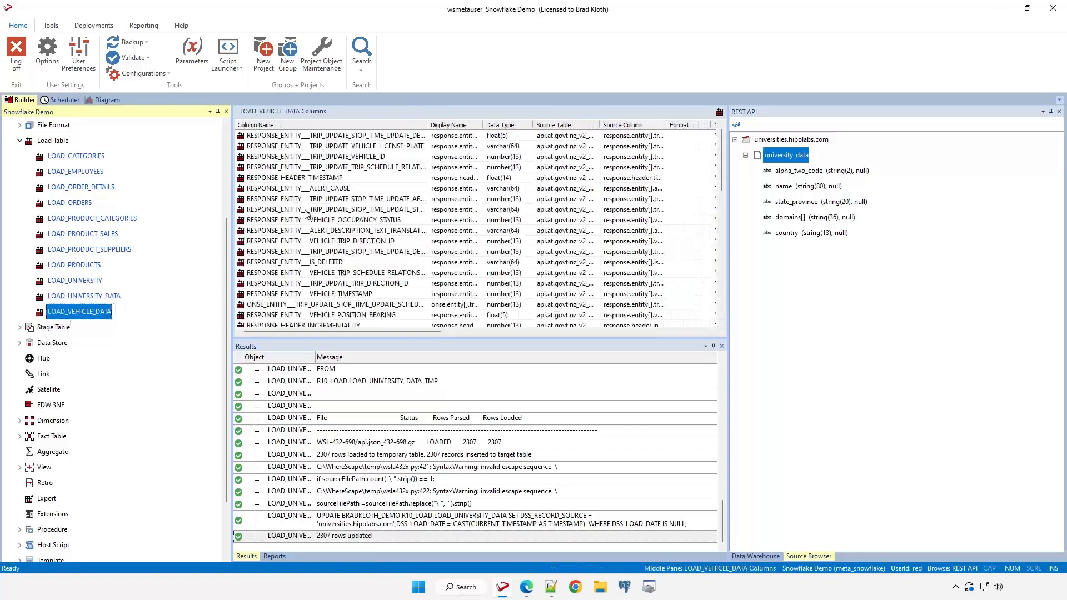
{"action": "left_click", "coordinate": [116, 297]}
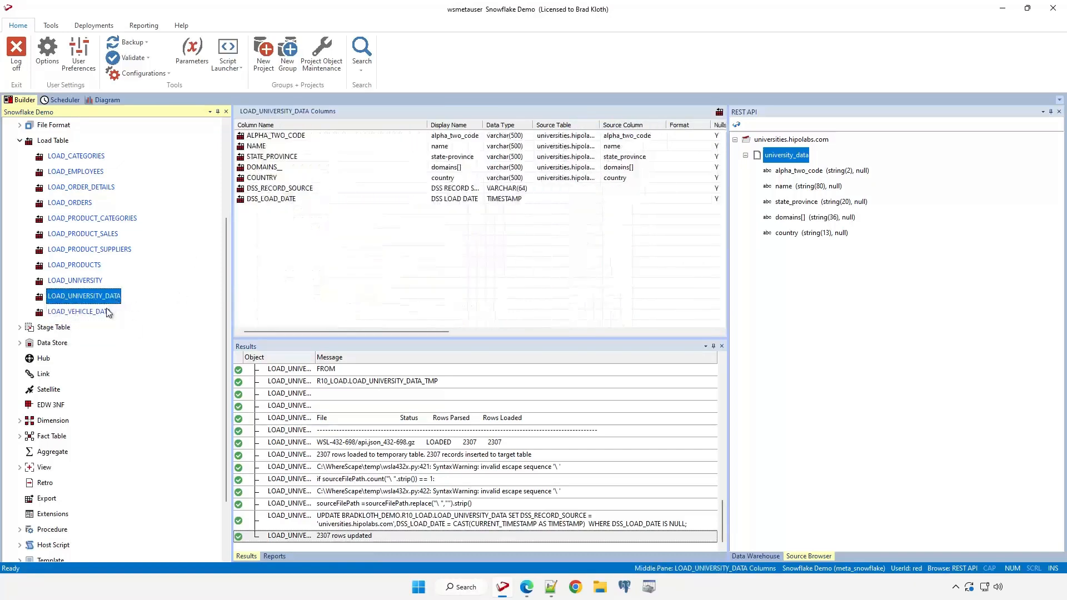